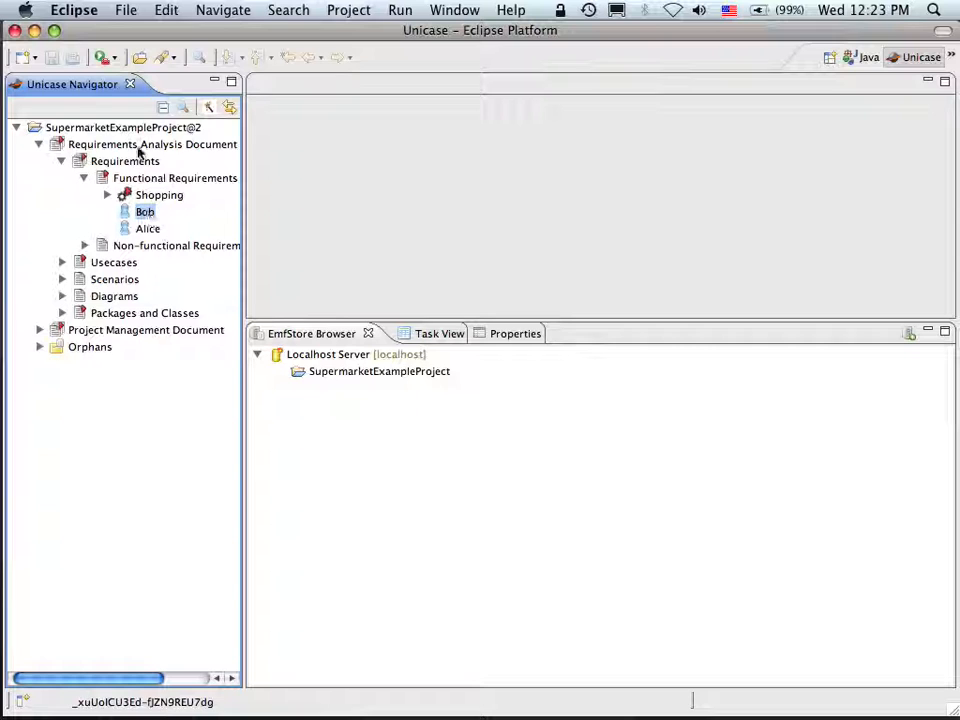
# Step: Show the history of SupermarketExampleProject and briefly expand and collapse its Version 2 entry
pyautogui.click(120, 127)
pyautogui.click(150, 213)
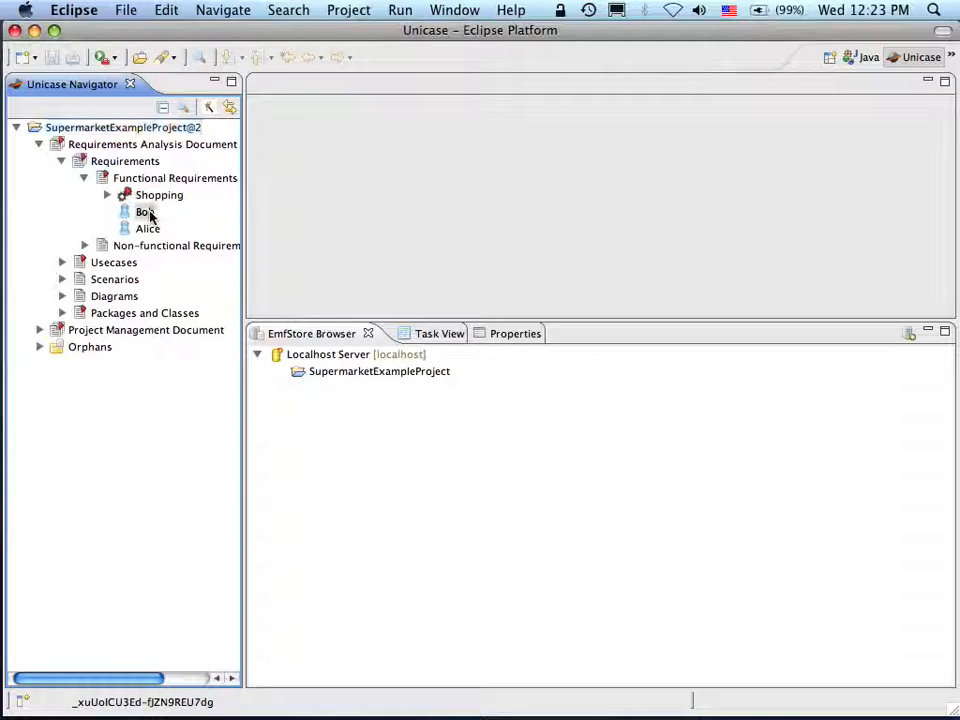
pyautogui.click(147, 129)
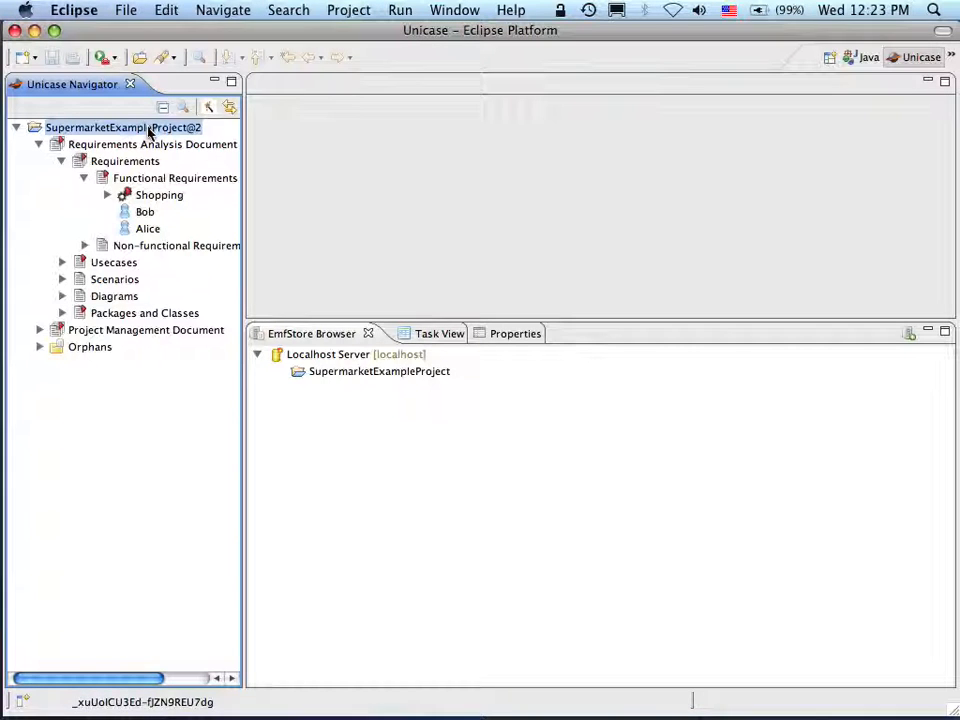
pyautogui.rightClick(149, 130)
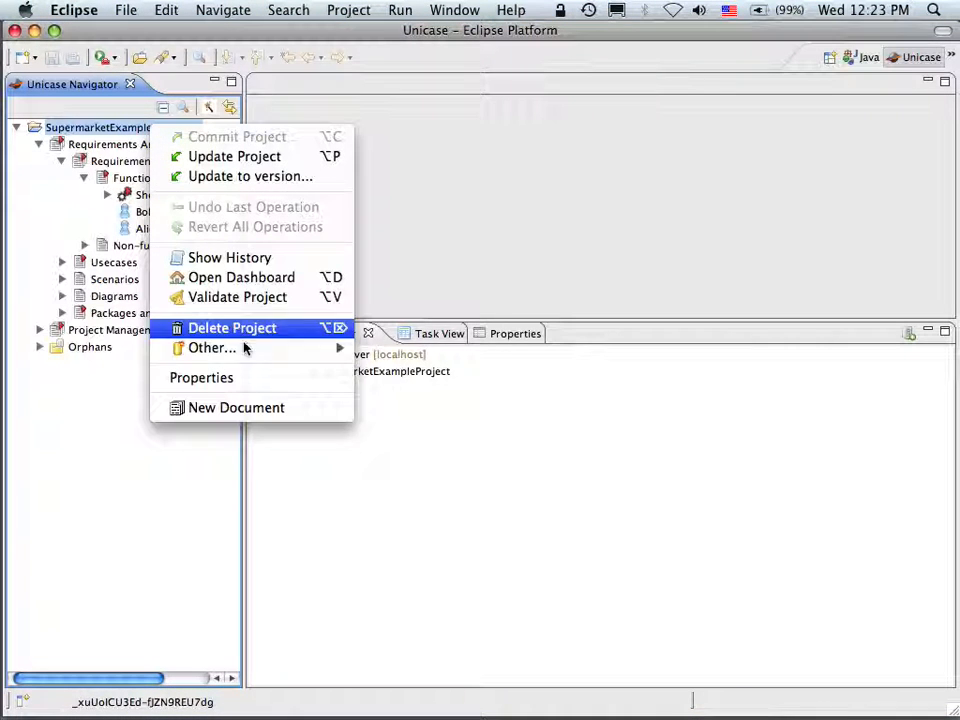
pyautogui.click(247, 262)
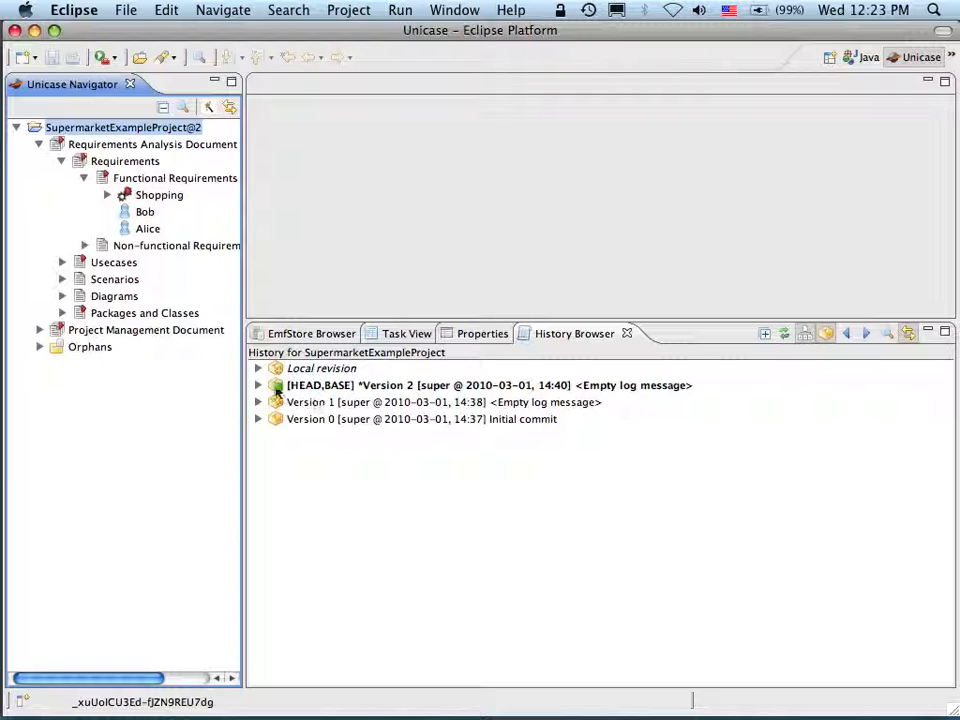
pyautogui.click(259, 386)
pyautogui.click(259, 386)
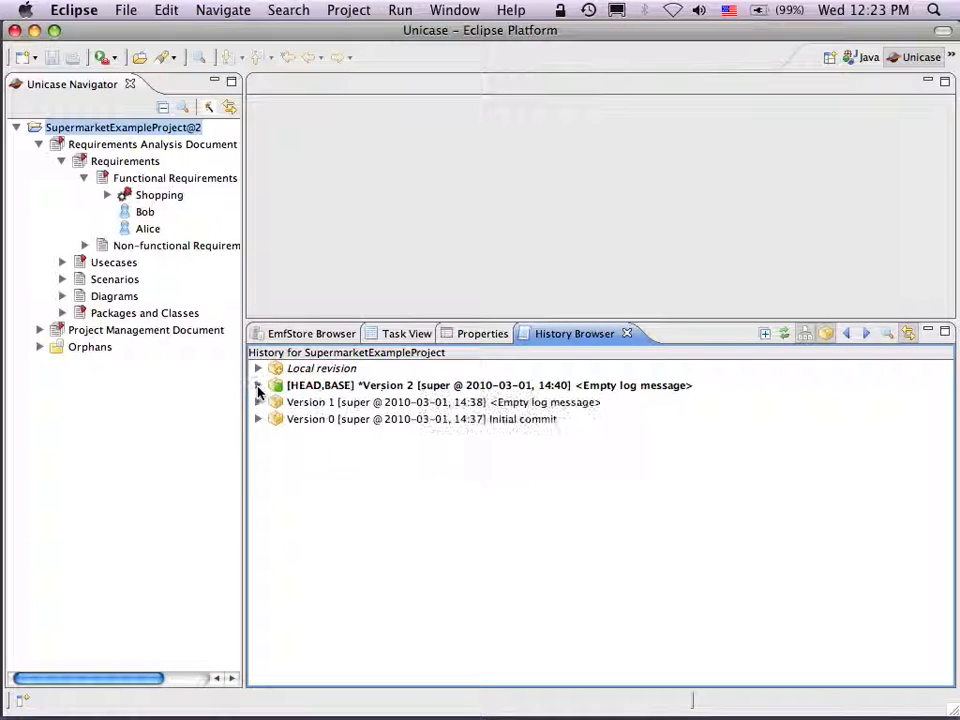
# Step: Show the history of the user element directly below Shopping and expand its recorded changes
pyautogui.click(146, 214)
pyautogui.rightClick(146, 214)
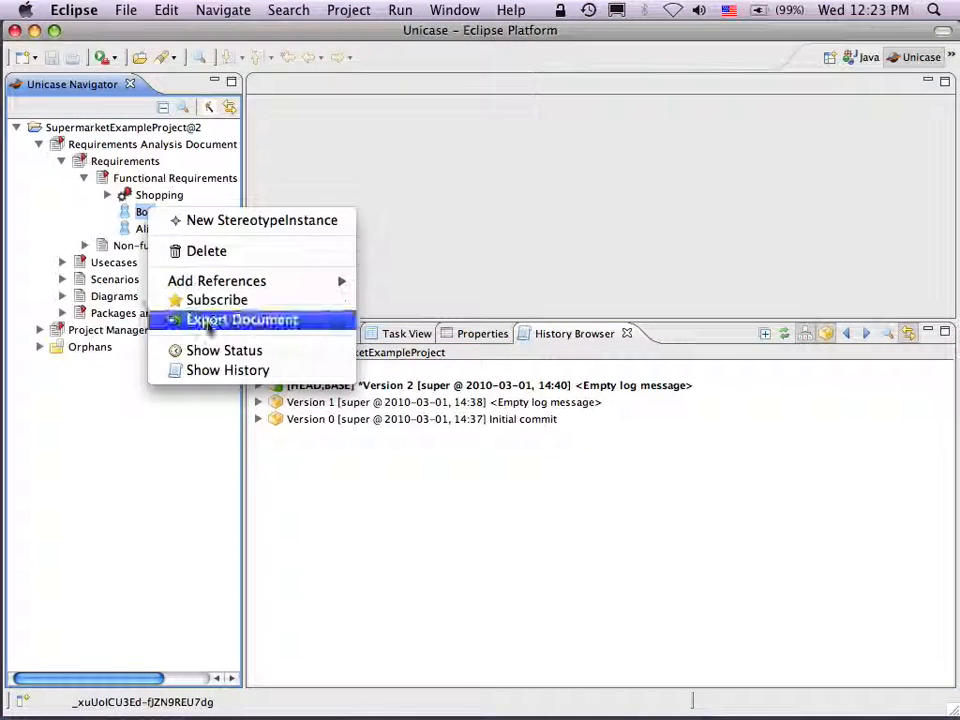
pyautogui.click(220, 370)
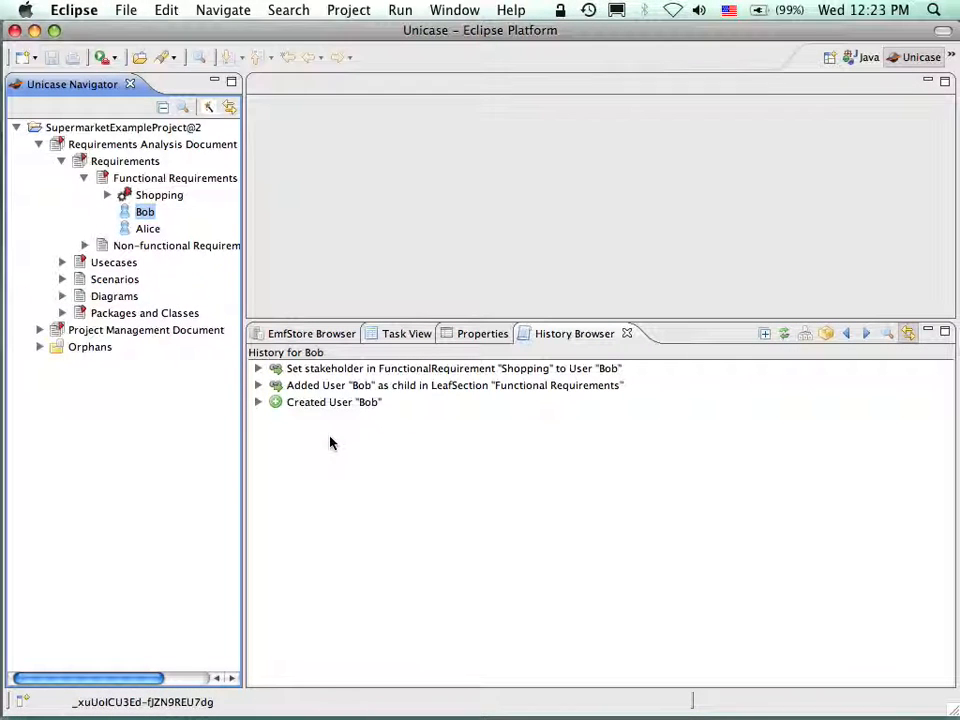
pyautogui.click(258, 369)
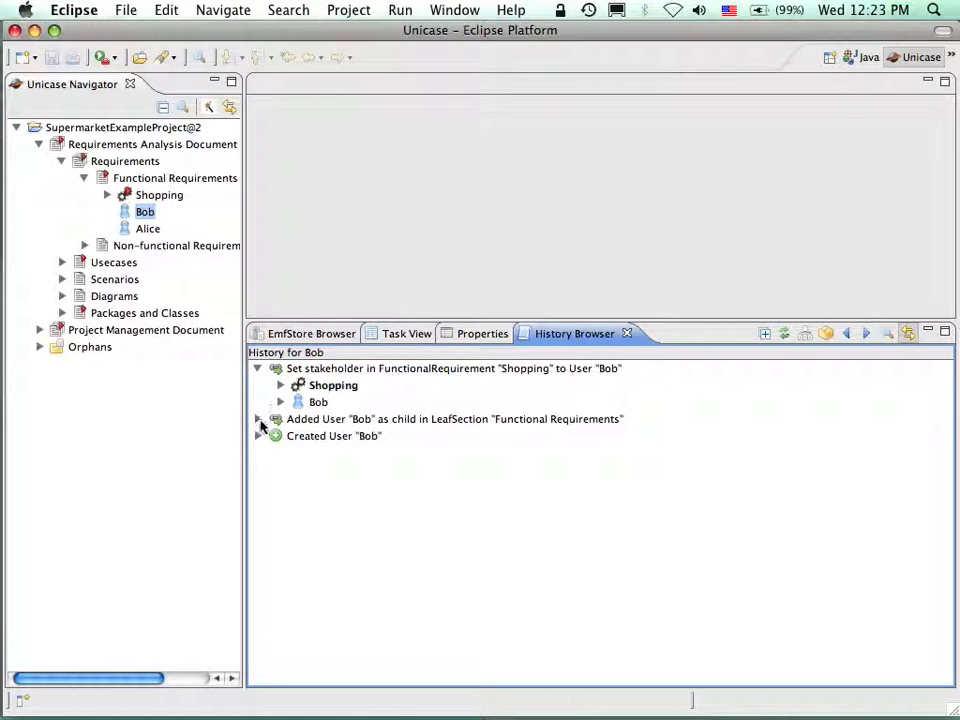
pyautogui.click(258, 420)
pyautogui.click(258, 469)
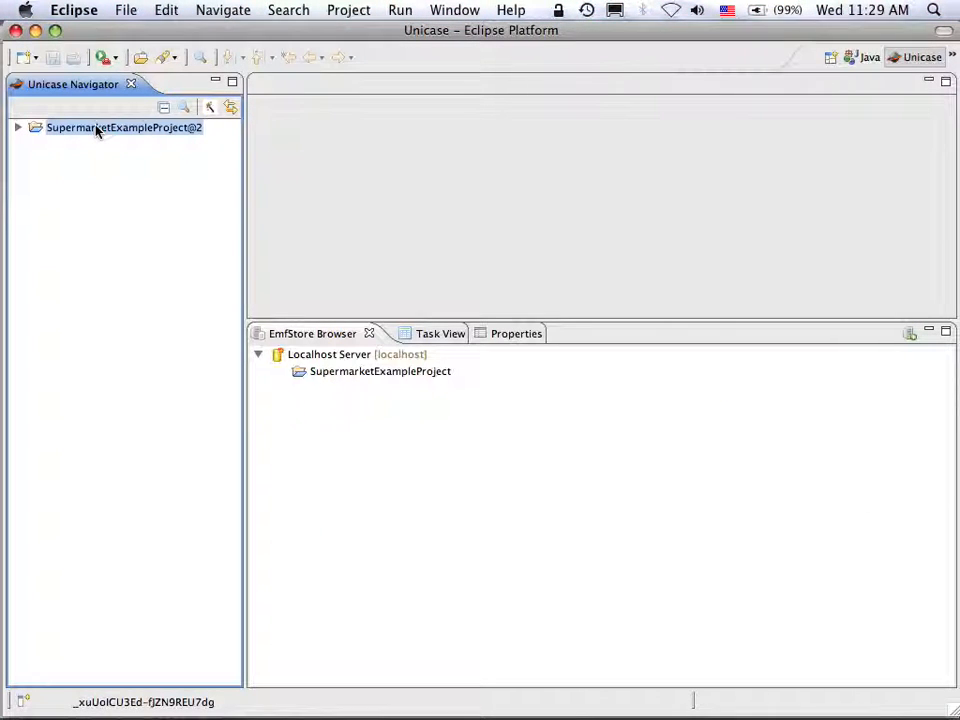
# Step: Show the history of SupermarketExampleProject and inspect the Version 2, Version 0 and Local revision entries
pyautogui.rightClick(97, 130)
pyautogui.click(152, 262)
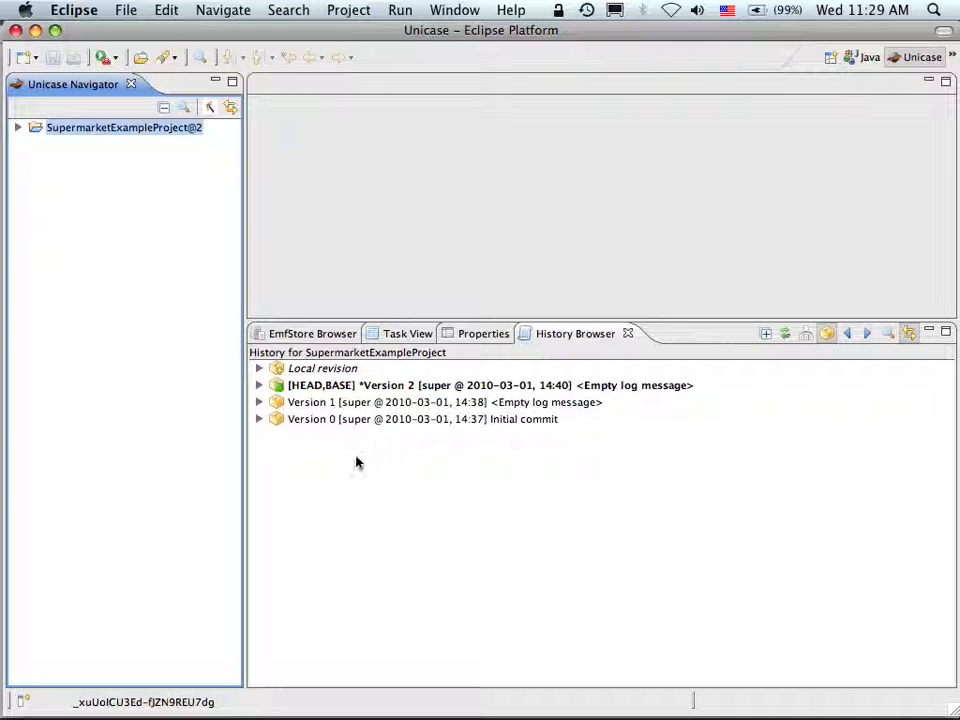
pyautogui.click(345, 387)
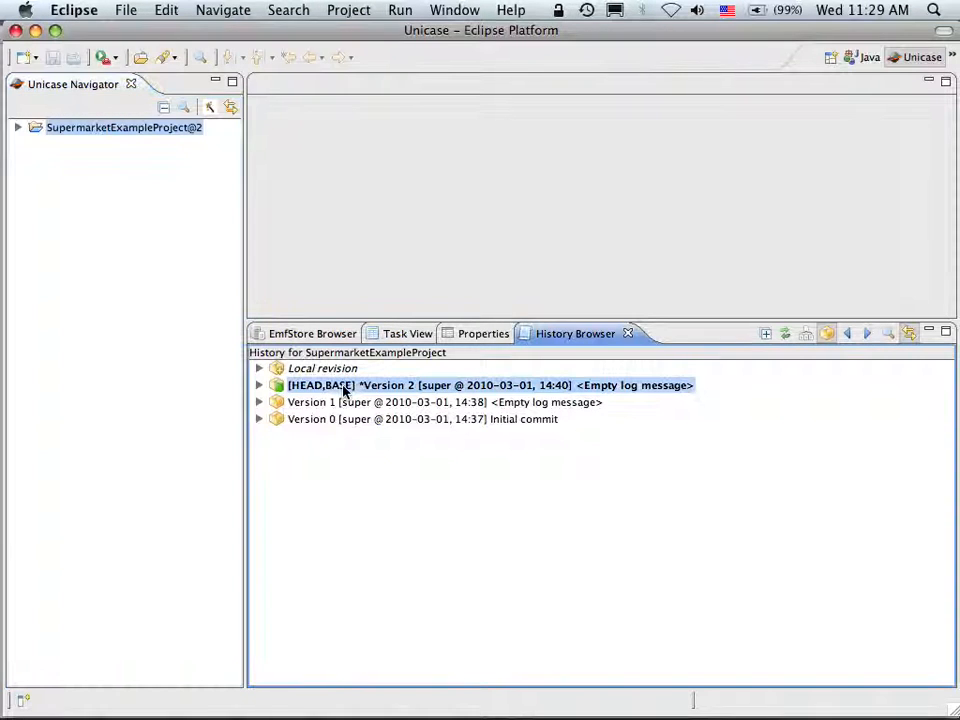
pyautogui.click(347, 421)
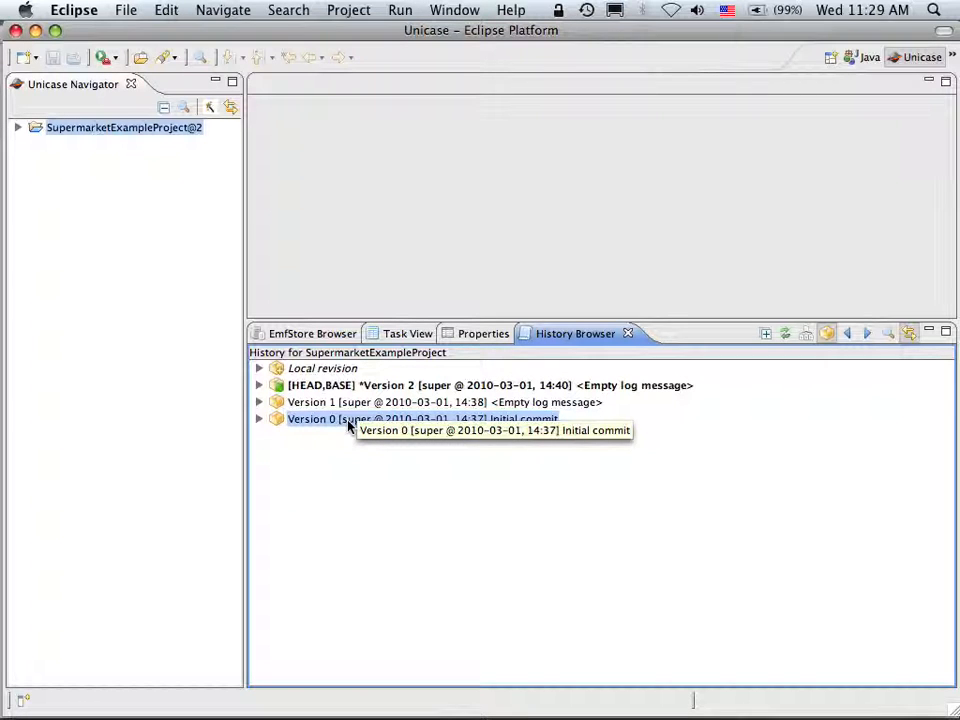
pyautogui.click(334, 368)
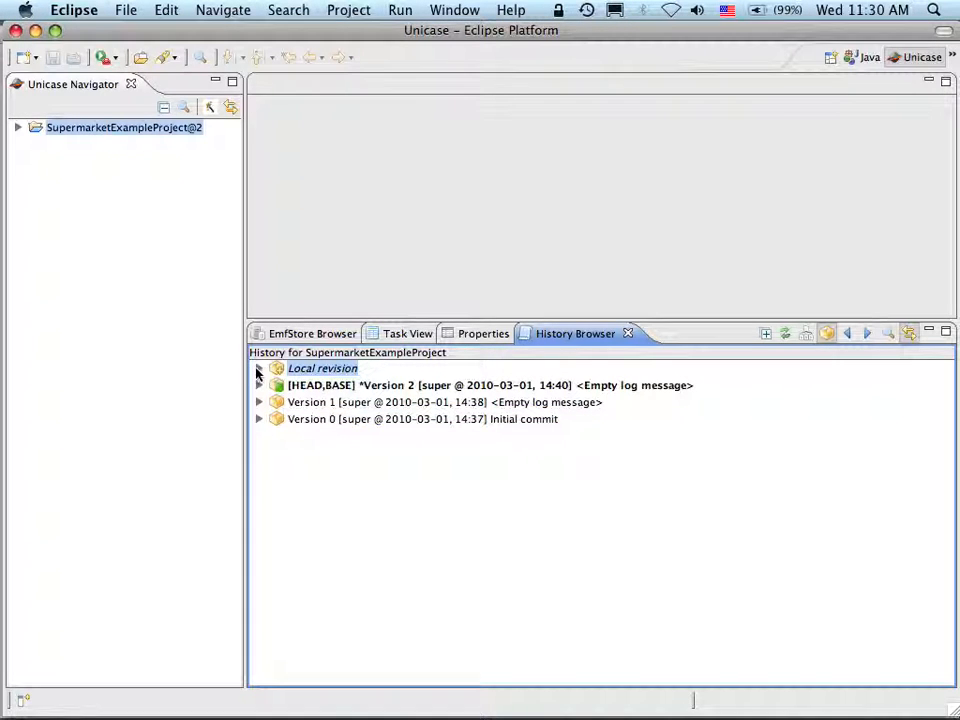
pyautogui.click(258, 368)
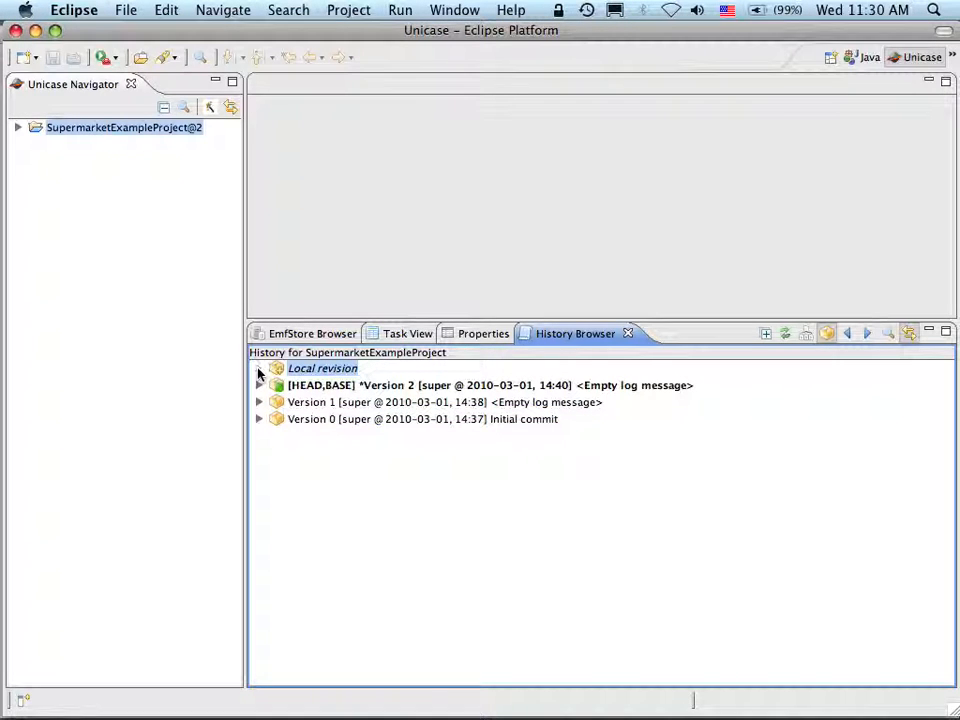
pyautogui.click(341, 390)
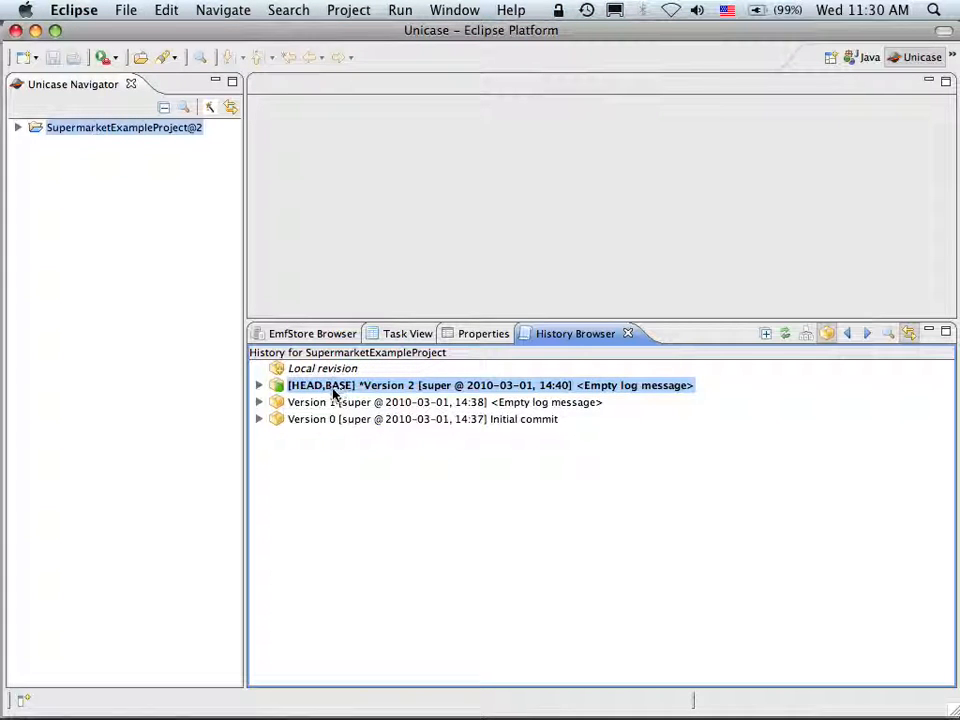
# Step: Expand Version 2 and each of its change operations to list the model elements involved
pyautogui.click(258, 386)
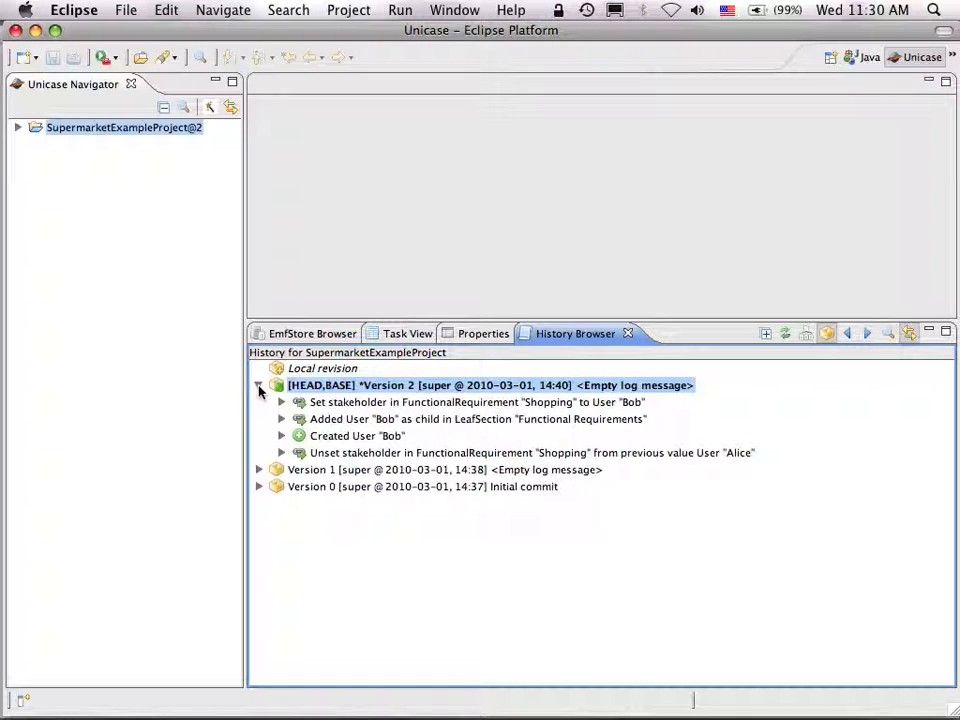
pyautogui.click(281, 402)
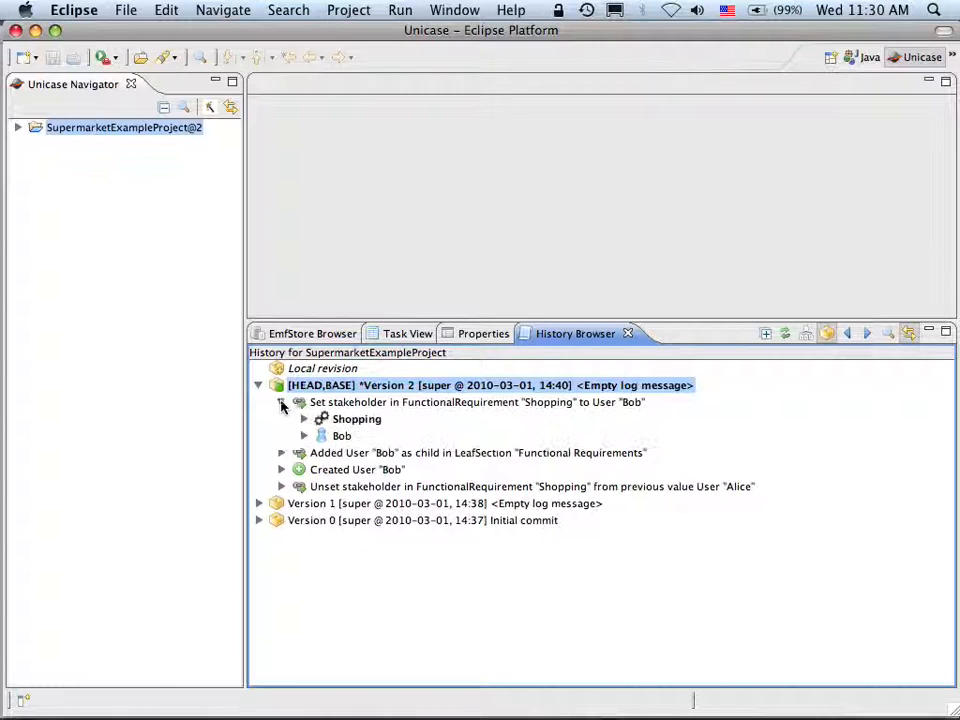
pyautogui.click(281, 453)
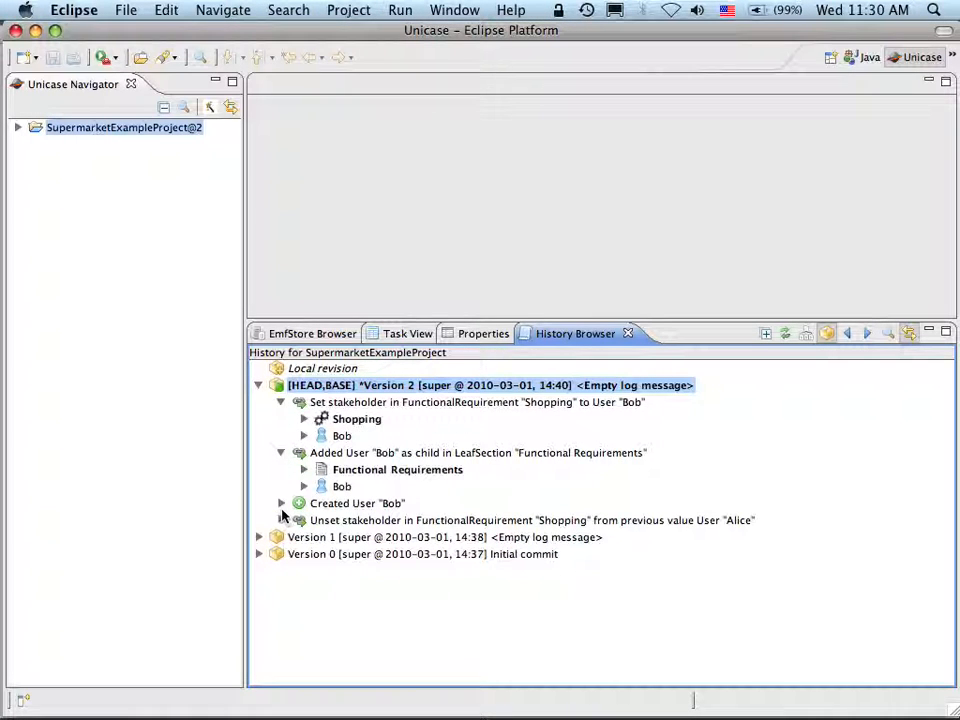
pyautogui.click(280, 504)
pyautogui.click(281, 537)
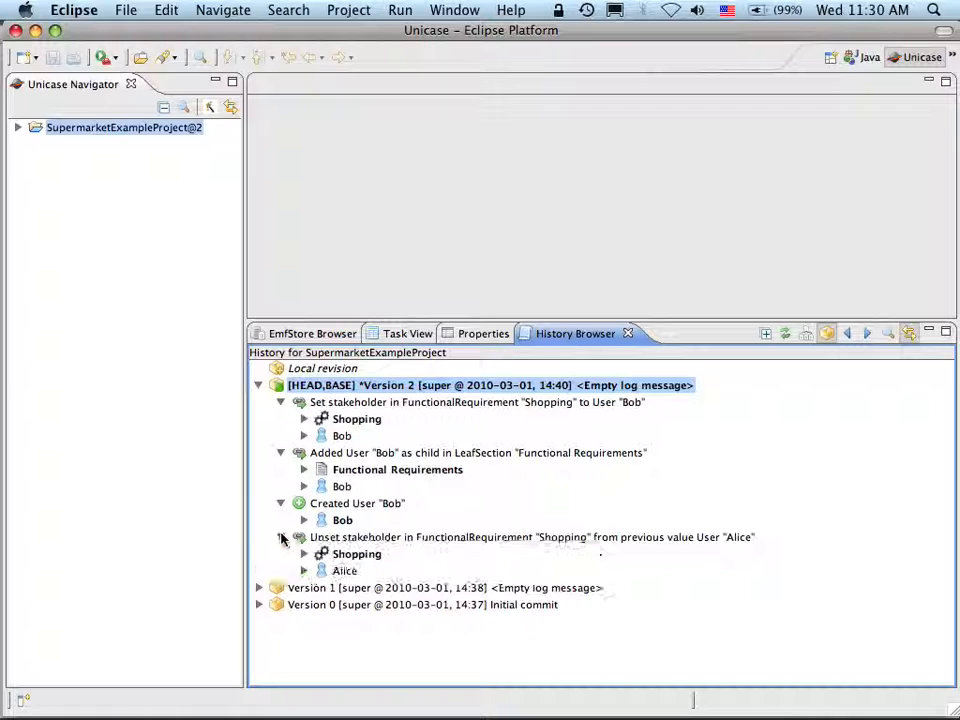
# Step: Select each Version 2 change operation in turn to locate its main element in the project tree
pyautogui.click(336, 402)
pyautogui.click(345, 456)
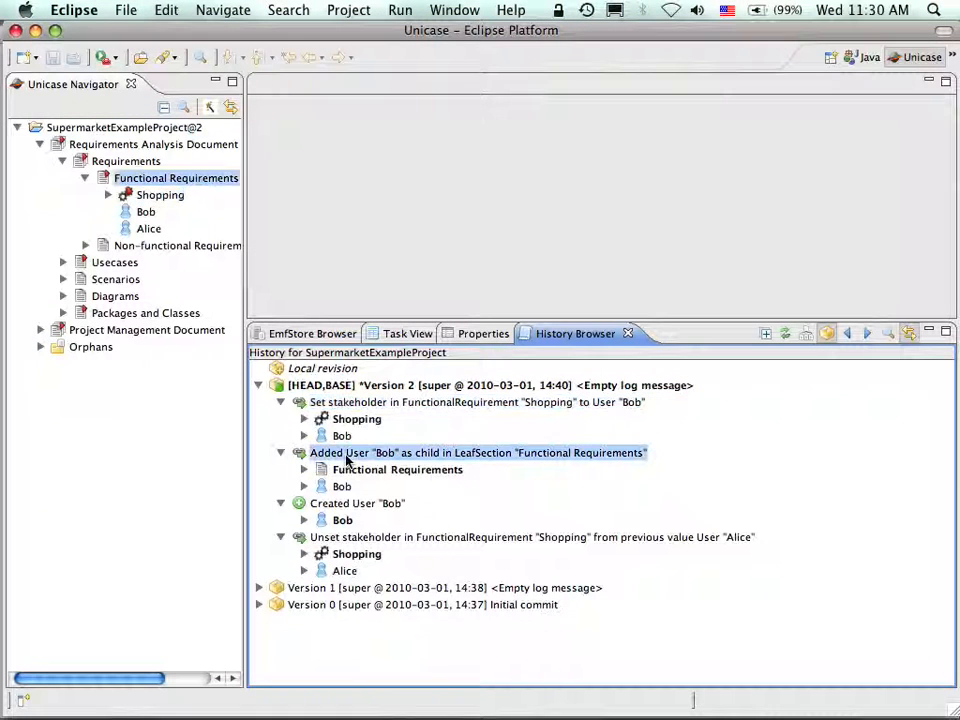
pyautogui.click(350, 505)
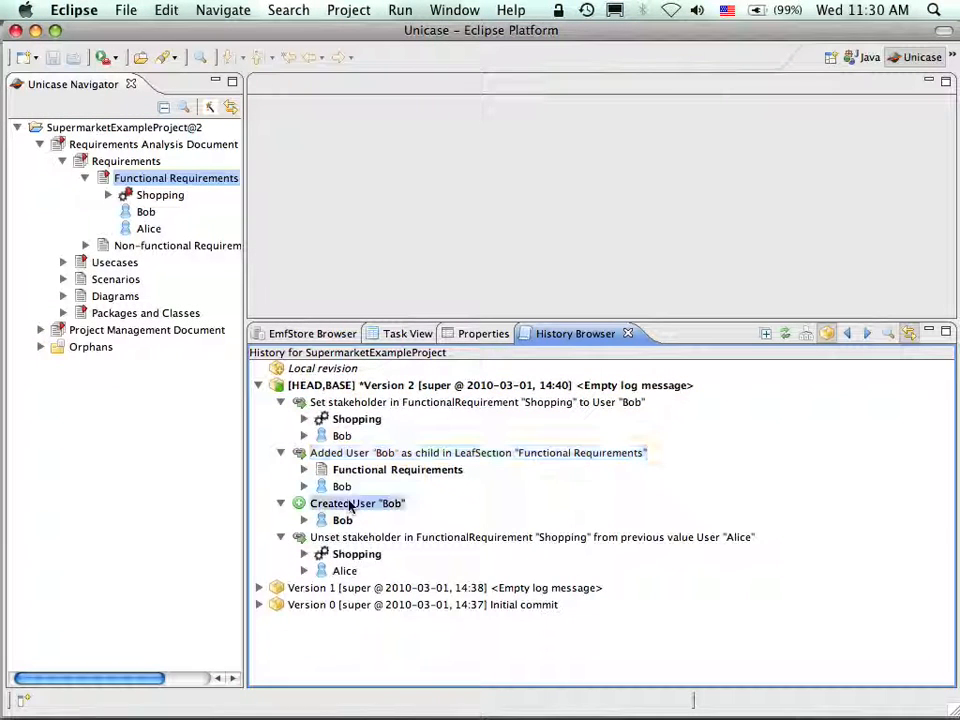
pyautogui.click(364, 541)
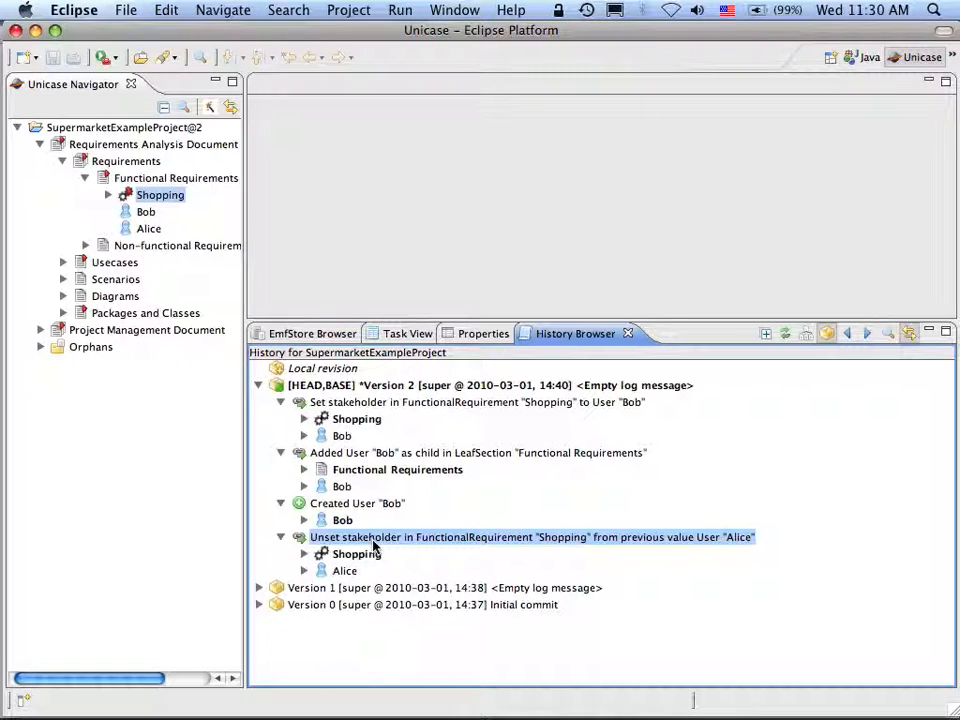
pyautogui.click(322, 403)
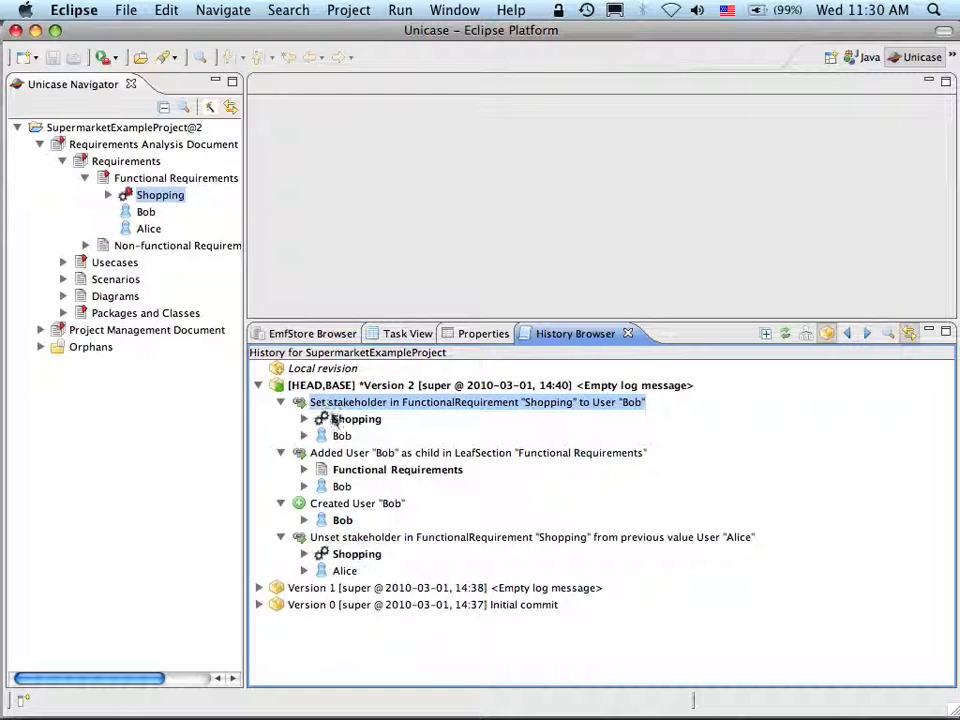
# Step: Compare the elements involved in the Set stakeholder change, Shopping and the assigned user, and check Functional Requirements under the Added User change
pyautogui.click(344, 419)
pyautogui.click(341, 437)
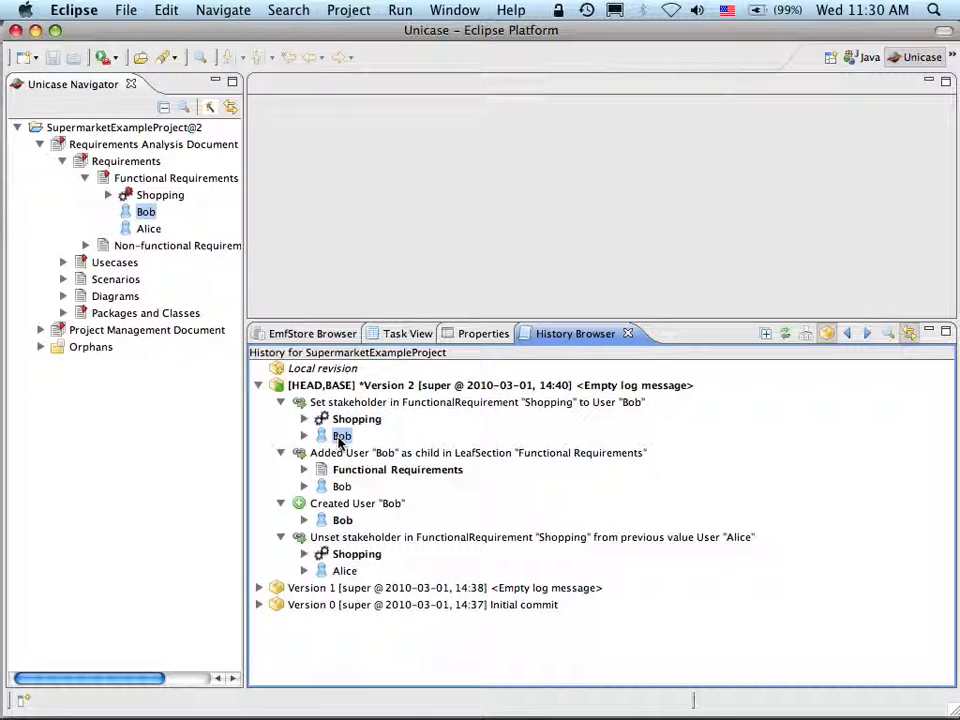
pyautogui.click(341, 420)
pyautogui.click(340, 436)
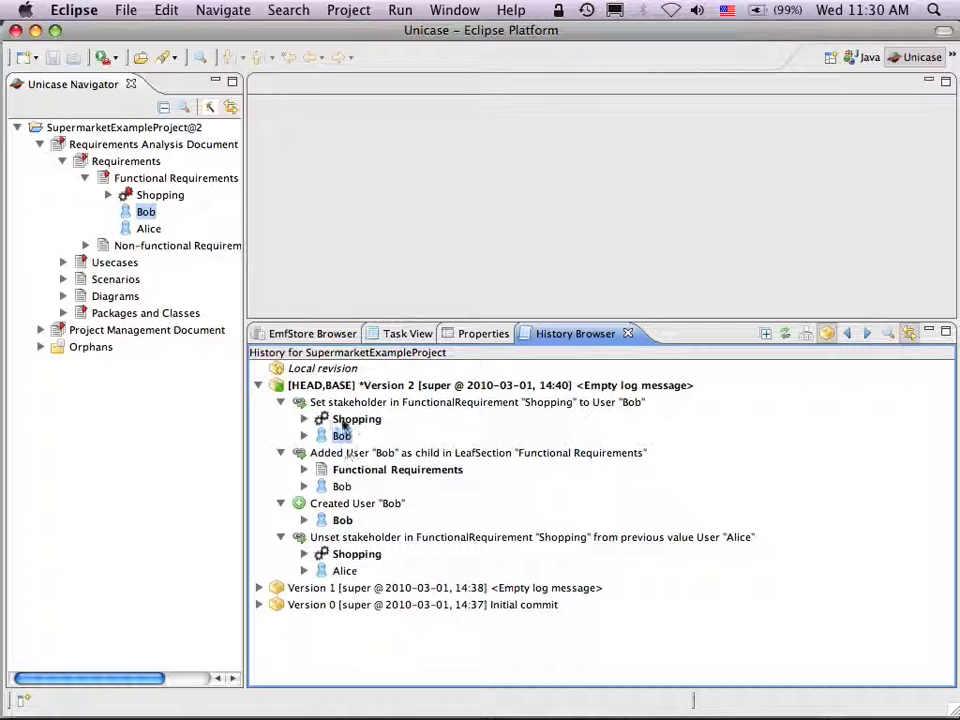
pyautogui.click(343, 421)
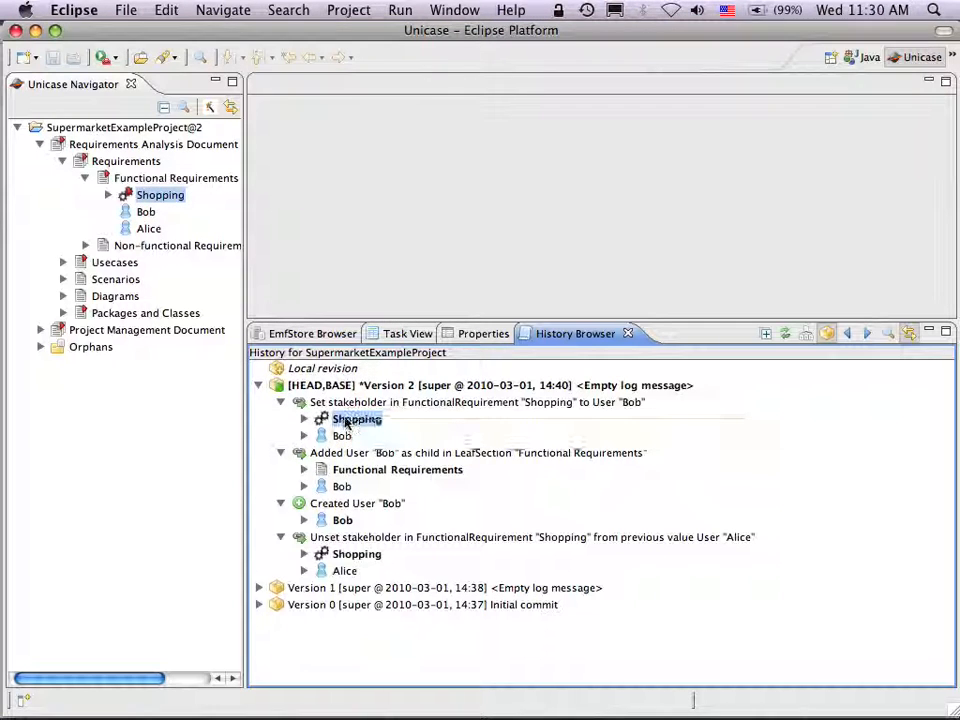
pyautogui.click(380, 470)
pyautogui.click(356, 421)
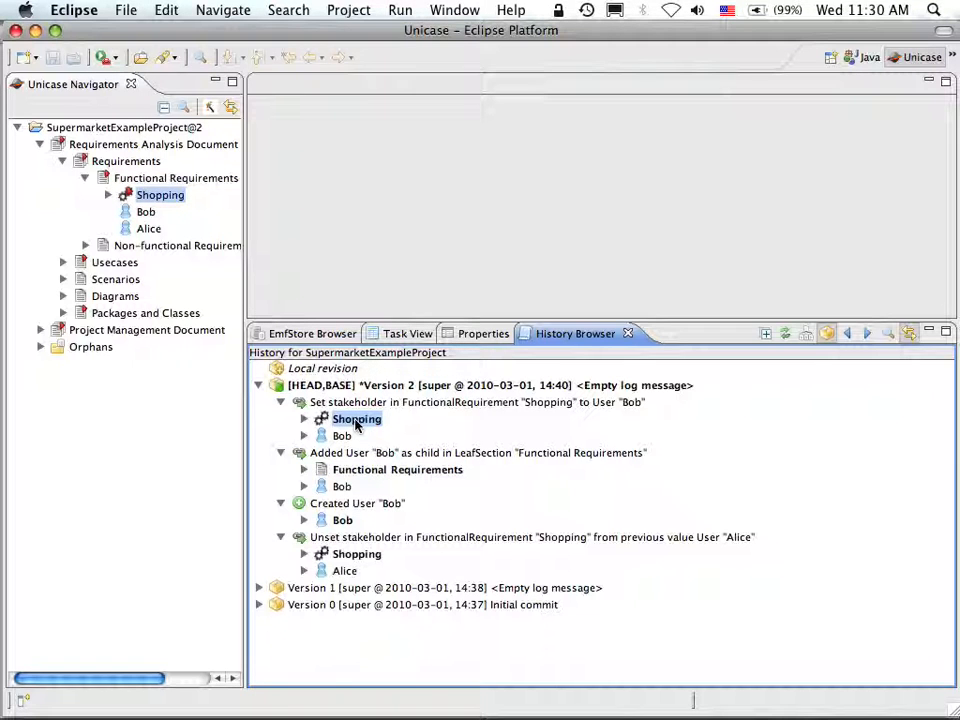
# Step: Open the Shopping functional requirement for viewing and select the user element under the Added User and Created User changes
pyautogui.doubleClick(166, 197)
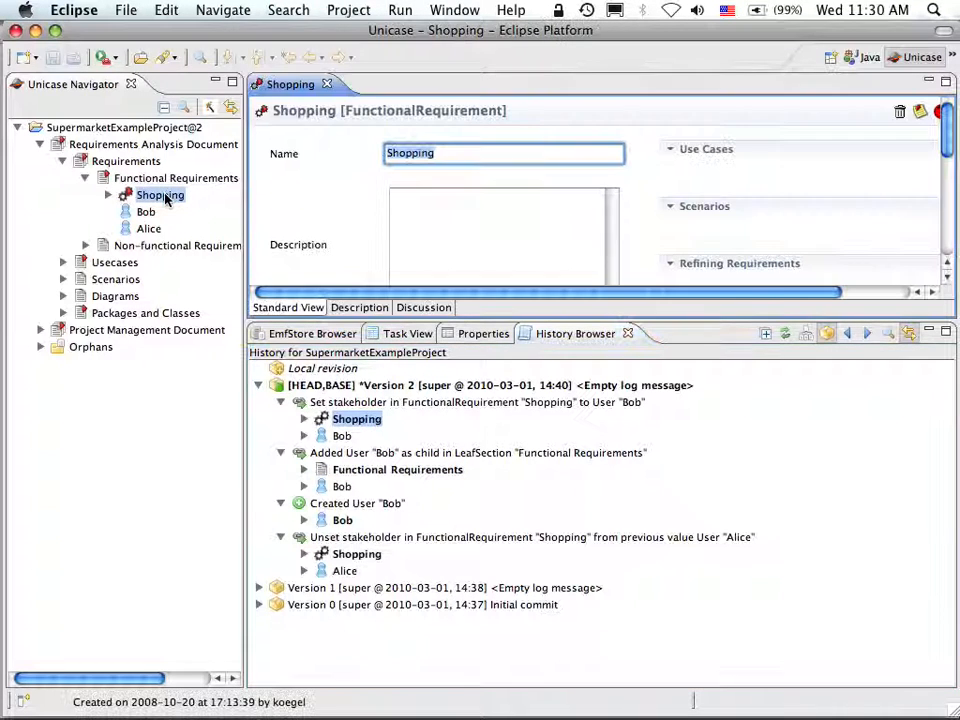
pyautogui.click(340, 487)
pyautogui.click(341, 520)
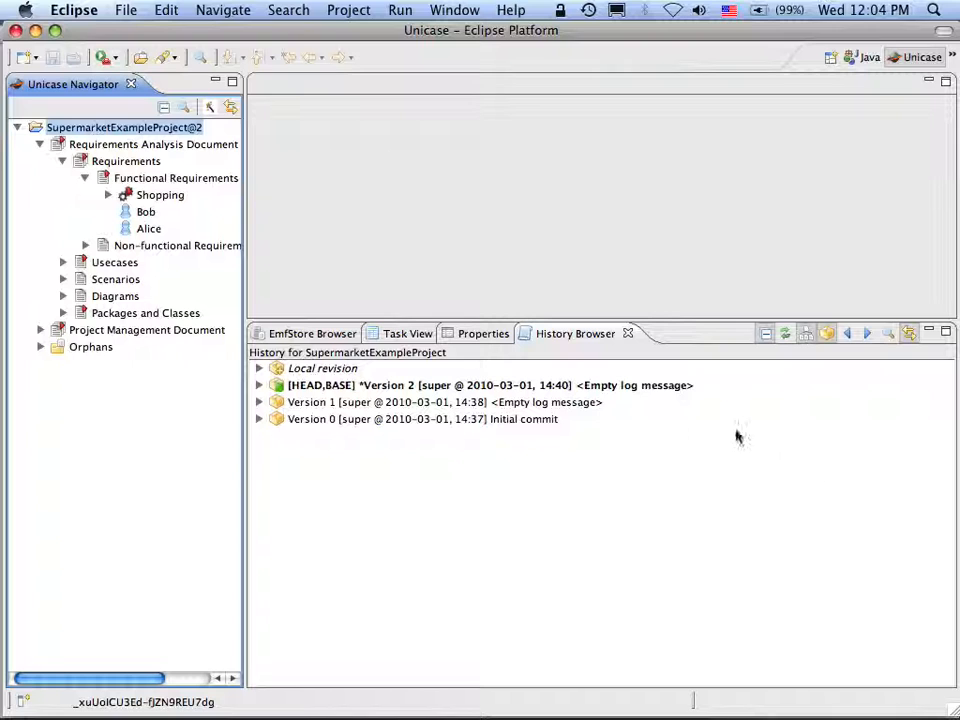
# Step: Show the history of only the user element directly below Shopping in Functional Requirements
pyautogui.click(146, 212)
pyautogui.rightClick(139, 216)
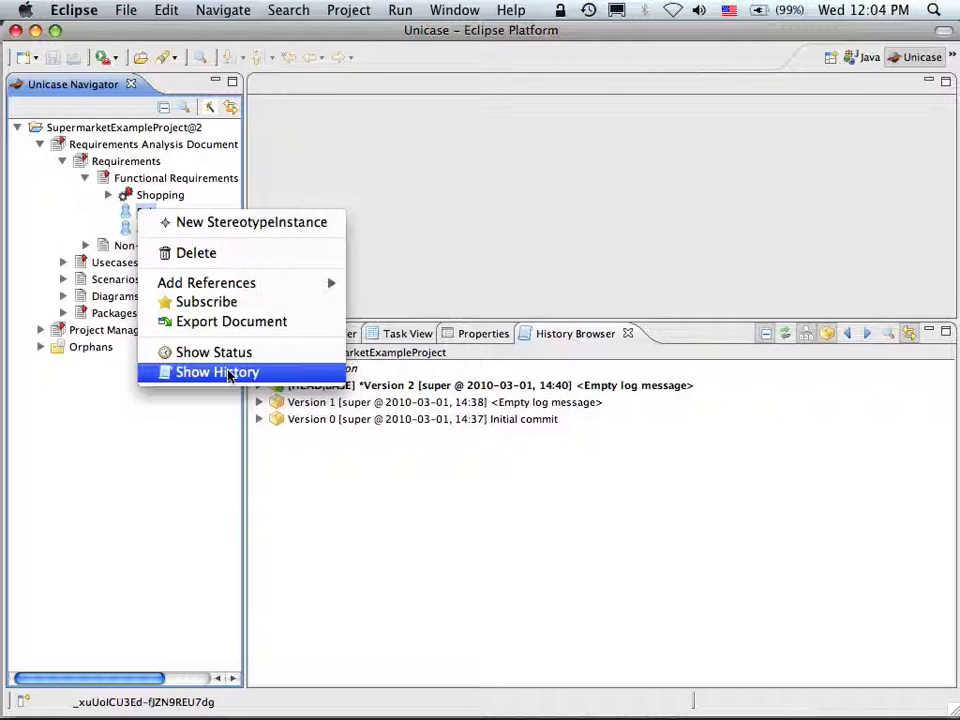
pyautogui.click(228, 373)
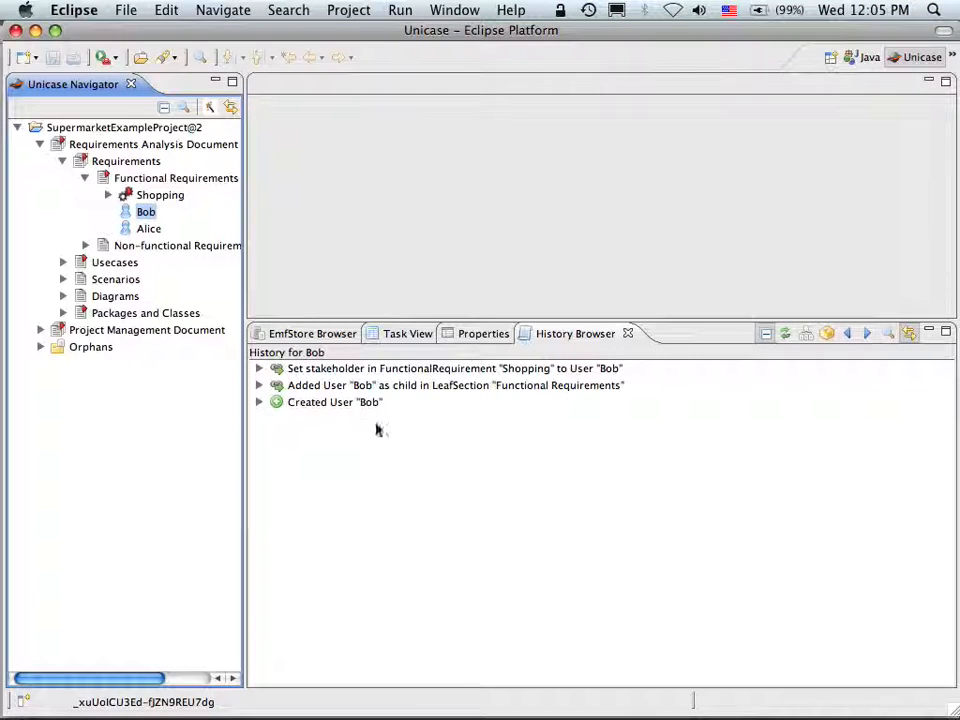
# Step: Inspect the changes in the user element's history, expand the stakeholder assignment, and toggle the display of revisions
pyautogui.click(325, 370)
pyautogui.click(336, 386)
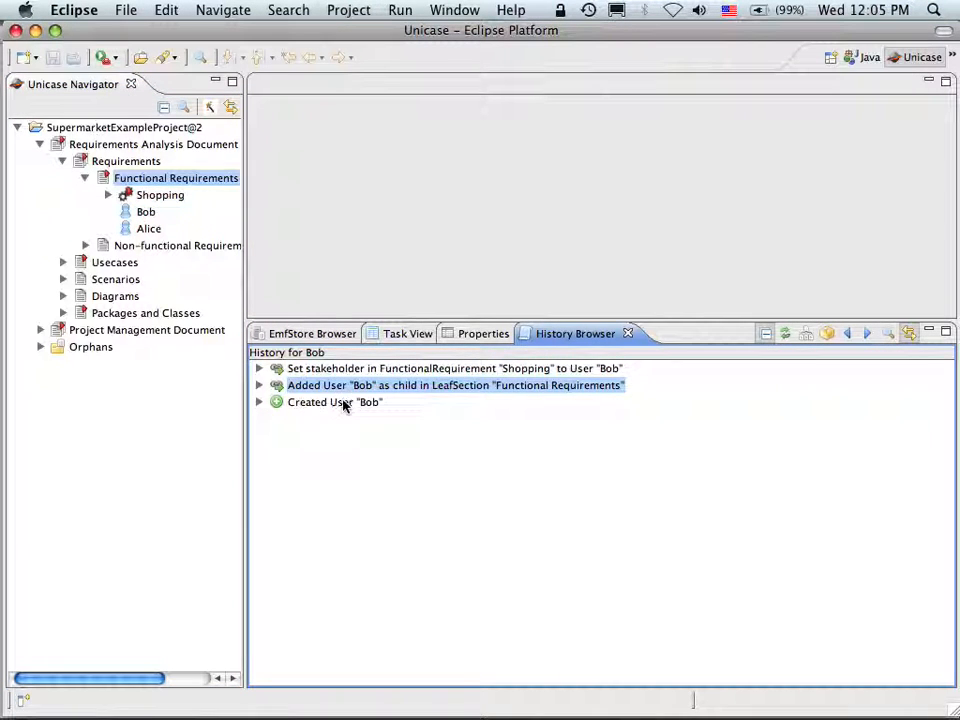
pyautogui.click(343, 402)
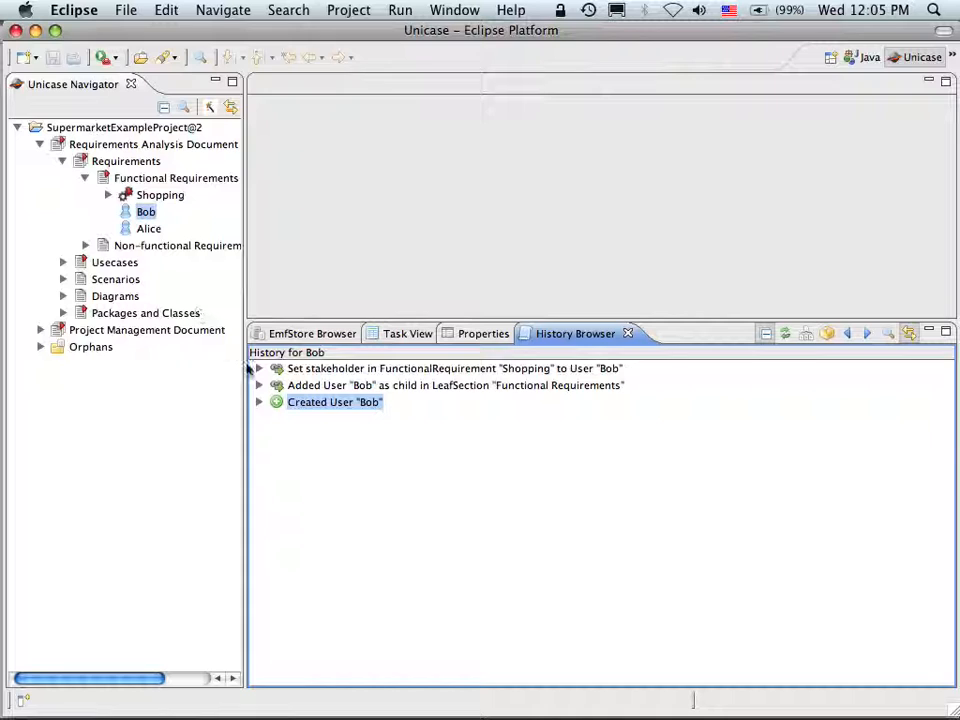
pyautogui.click(259, 369)
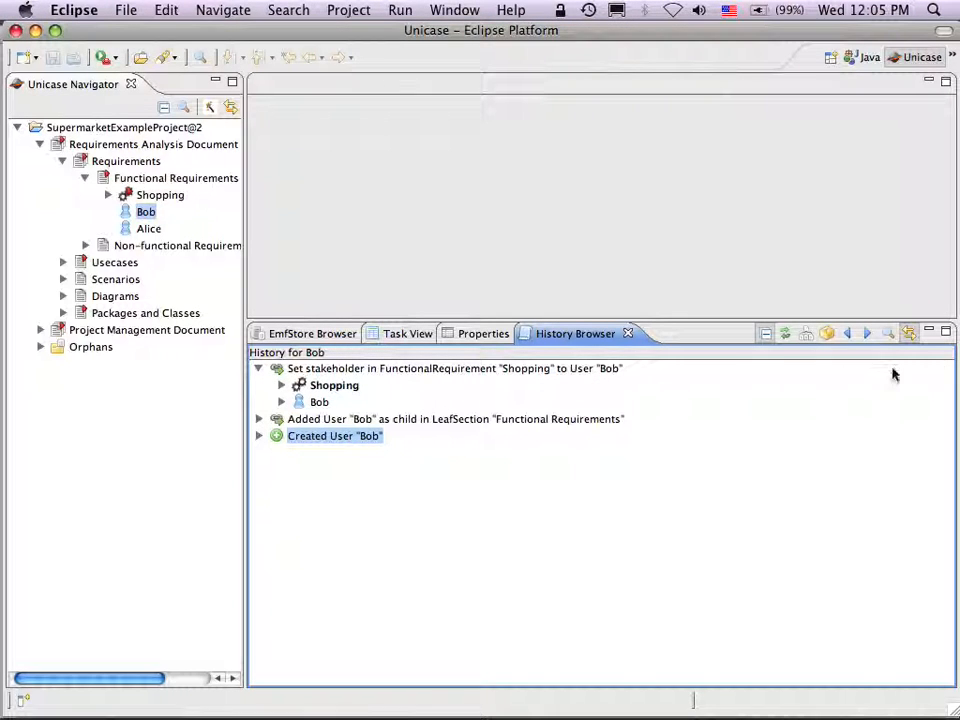
pyautogui.click(826, 334)
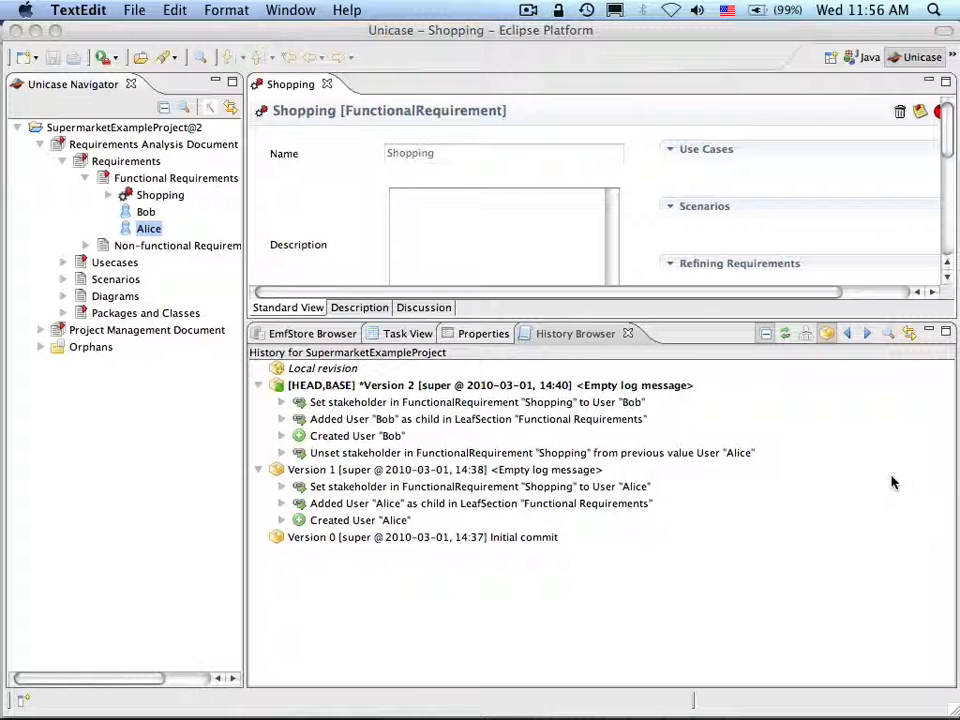
# Step: Group the project's history changes by model element and expand the first user element under Version 2
pyautogui.click(806, 339)
pyautogui.click(806, 336)
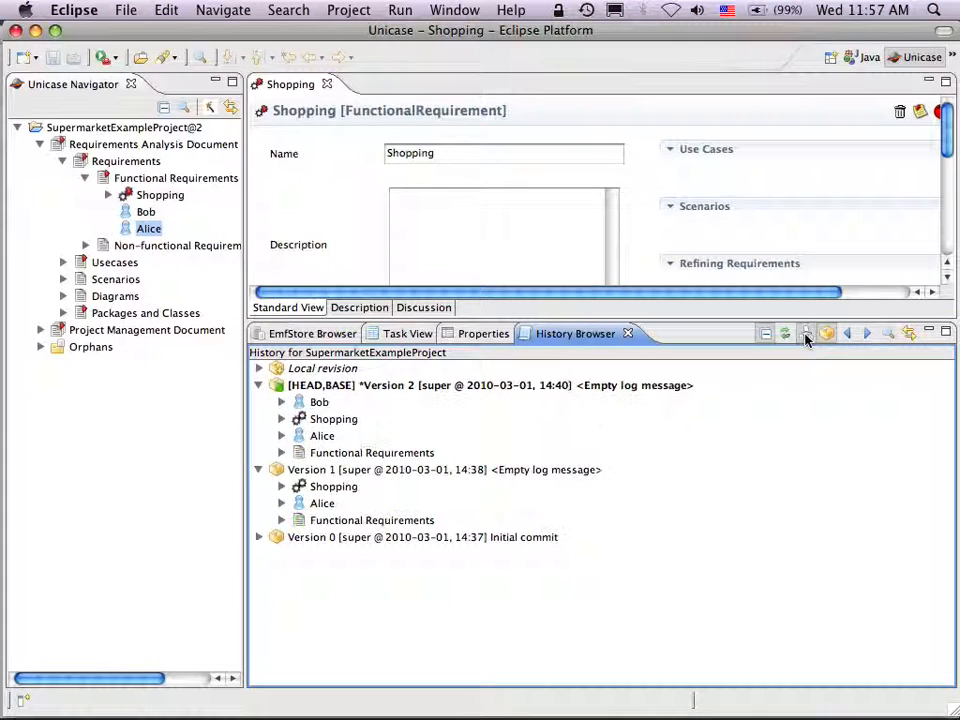
pyautogui.click(281, 402)
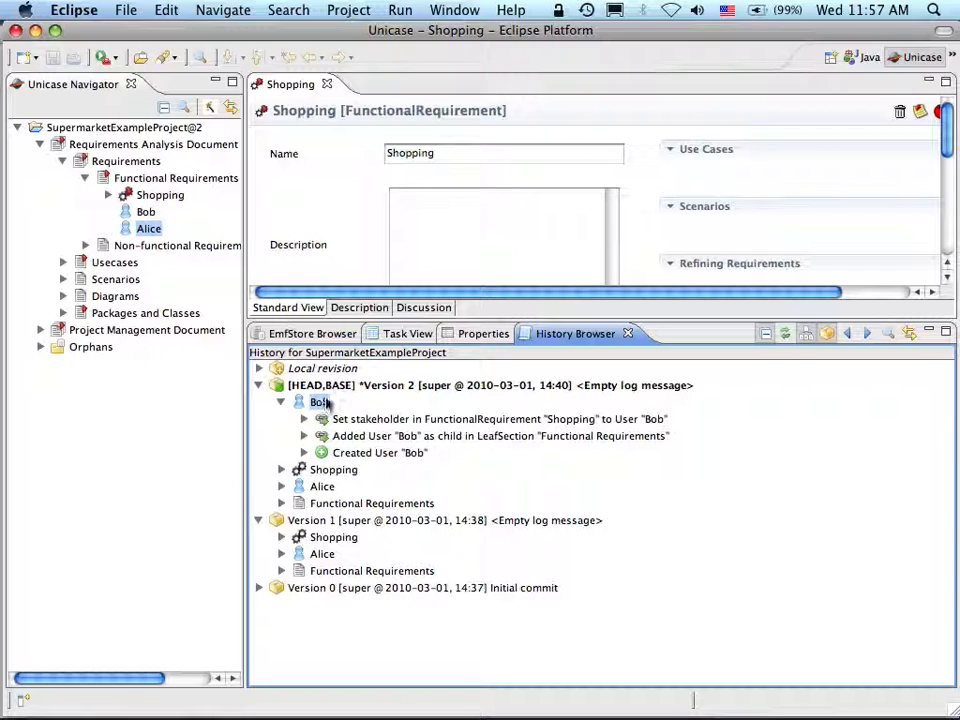
# Step: Inspect Version 2, its first user element, and that element's Set stakeholder, Added User and Created User changes
pyautogui.click(335, 389)
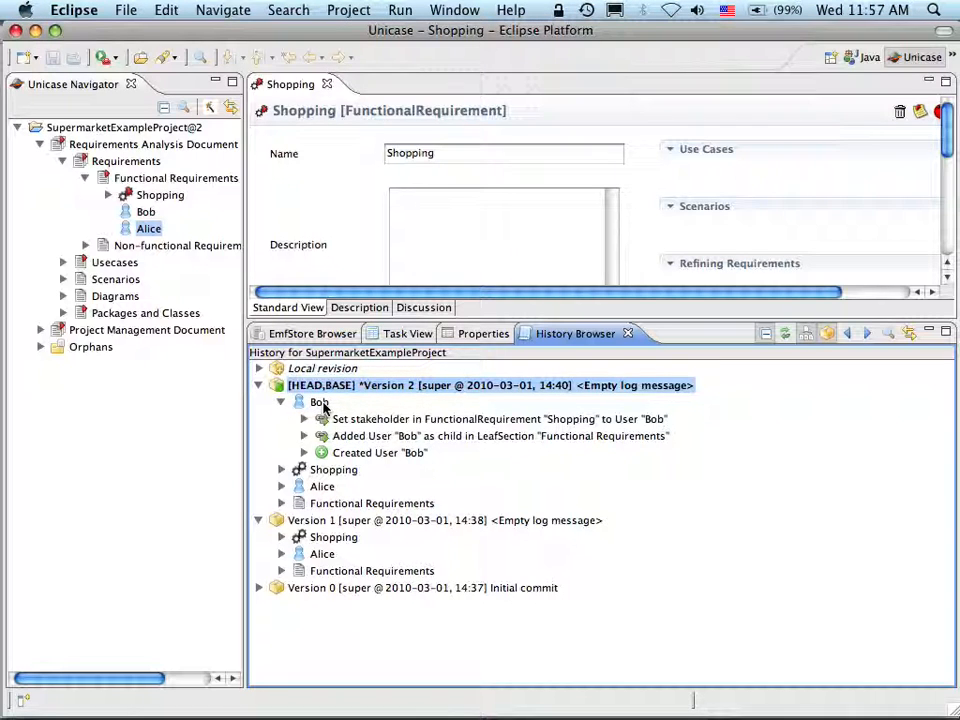
pyautogui.click(320, 403)
pyautogui.click(320, 420)
pyautogui.click(329, 438)
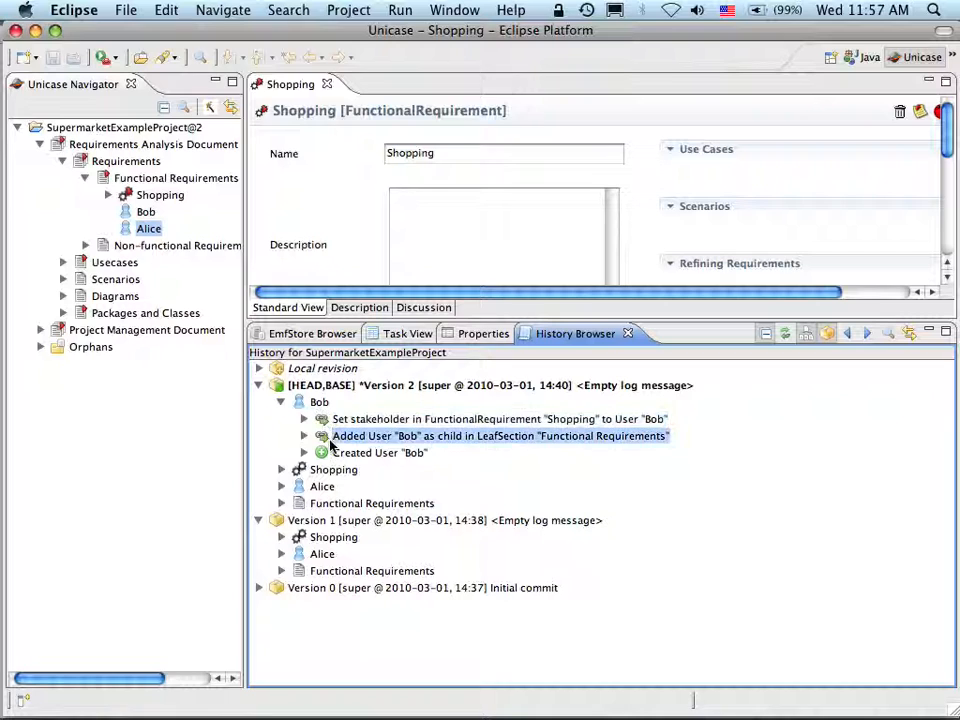
pyautogui.click(334, 453)
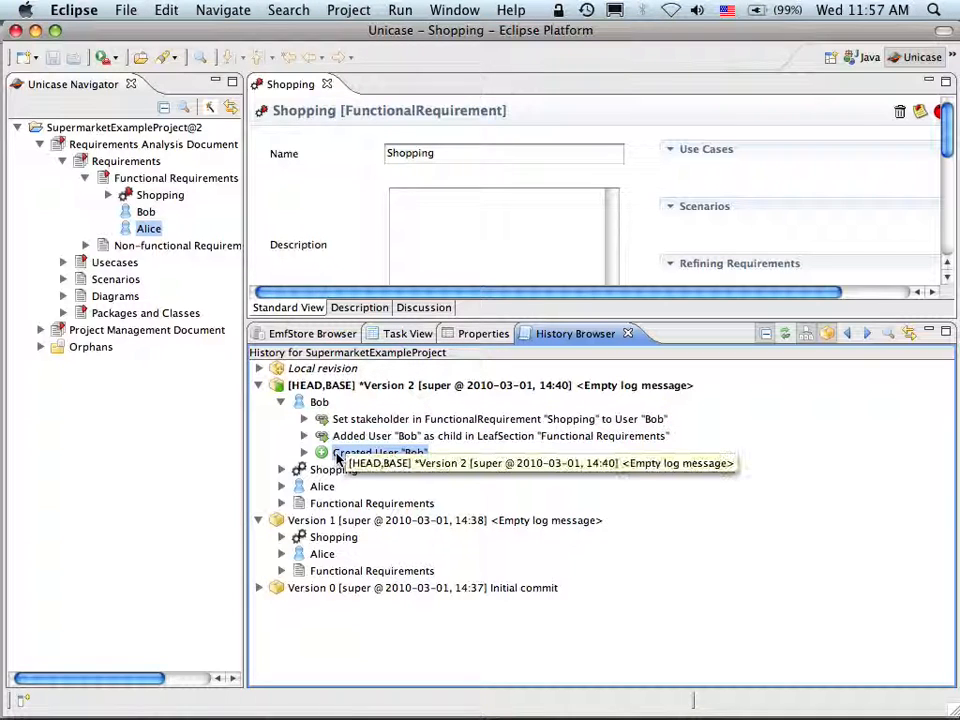
# Step: Hide the revision nodes to list the changed elements without versions, and show the revision nodes again
pyautogui.click(828, 334)
pyautogui.click(828, 334)
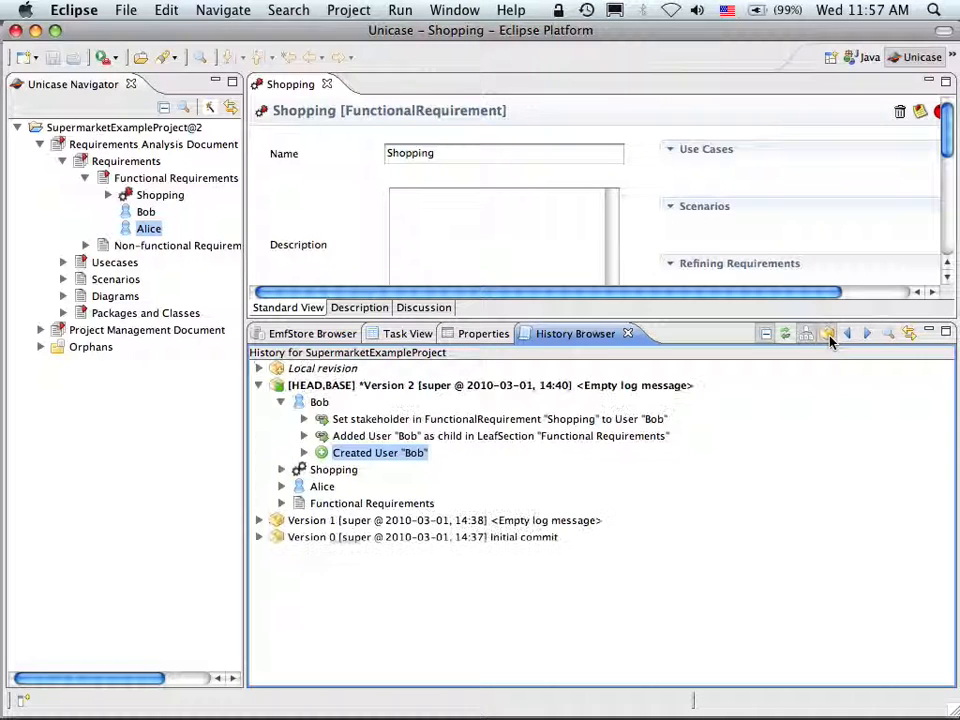
pyautogui.click(829, 338)
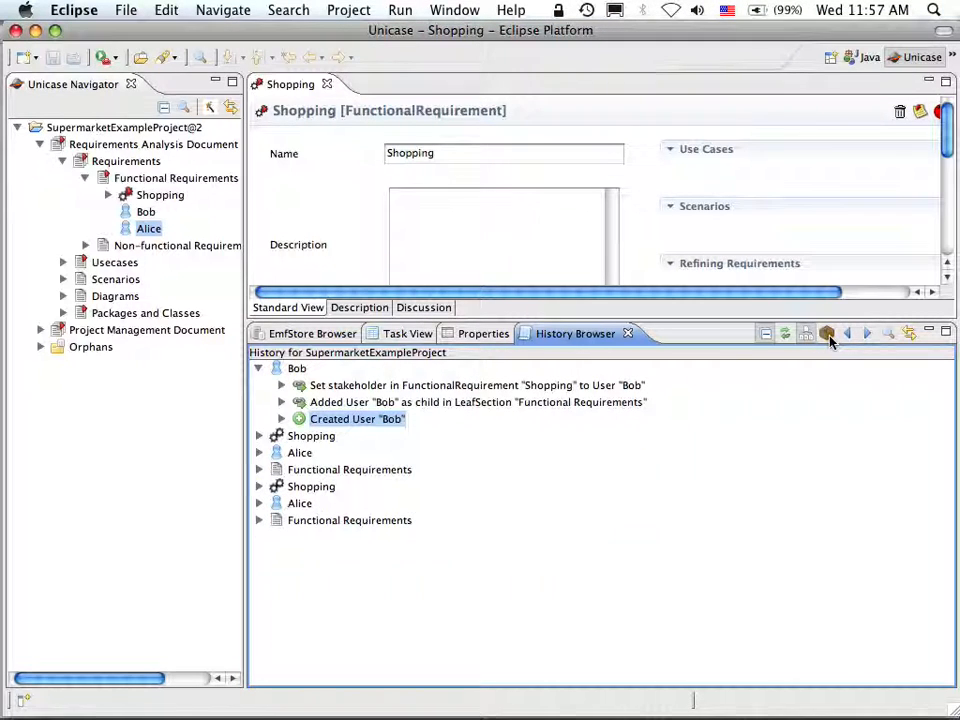
pyautogui.click(829, 338)
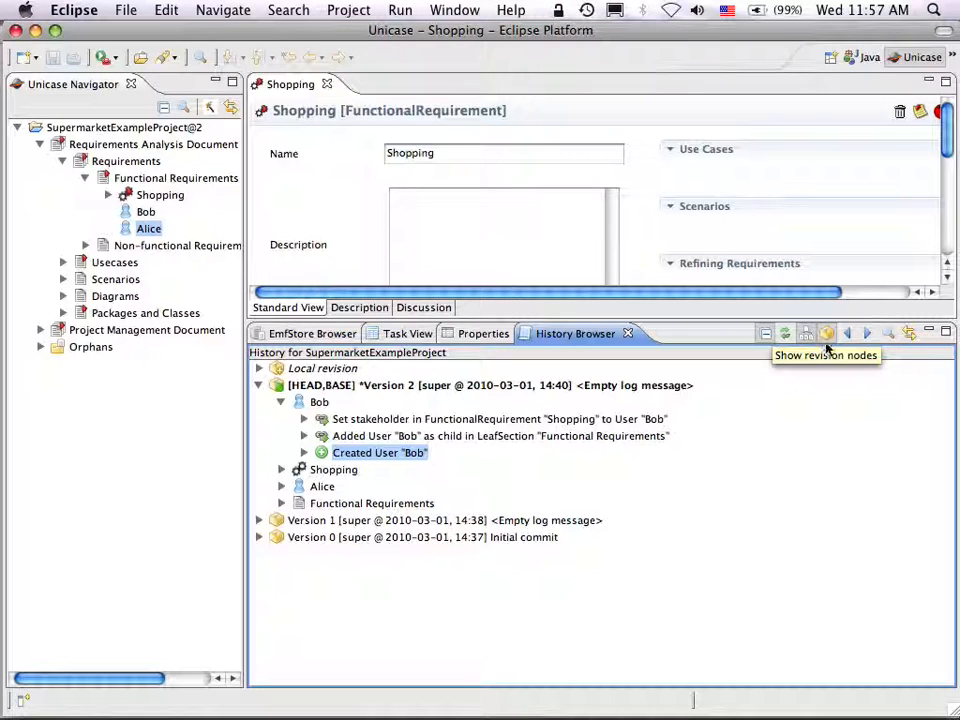
# Step: Go to revision 2 in the history of SupermarketExampleProject
pyautogui.click(887, 336)
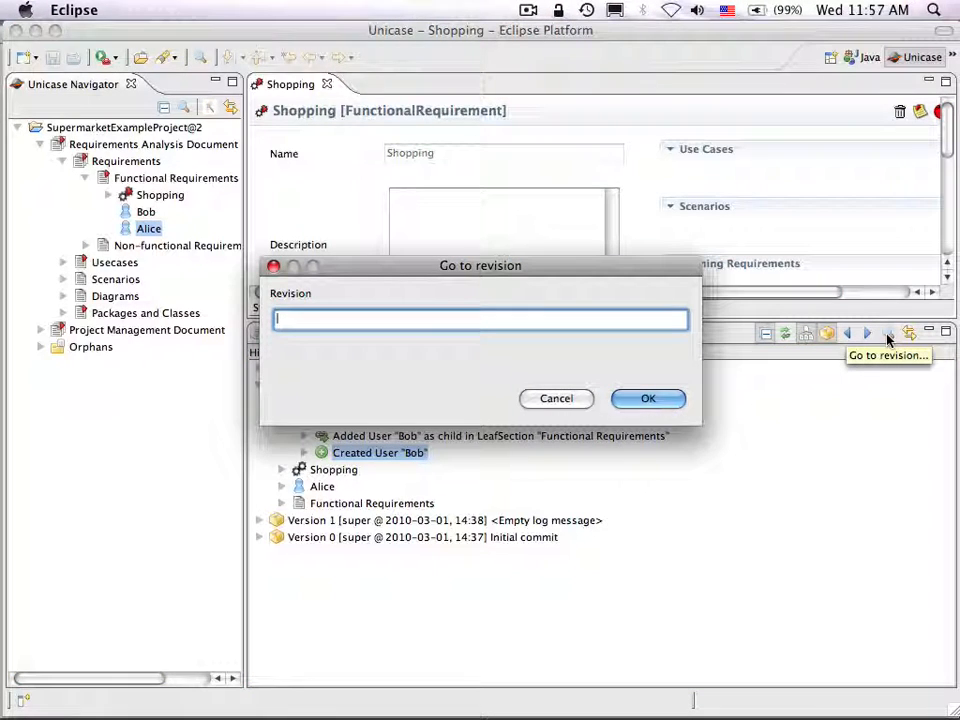
pyautogui.write('2')
pyautogui.press('Return')
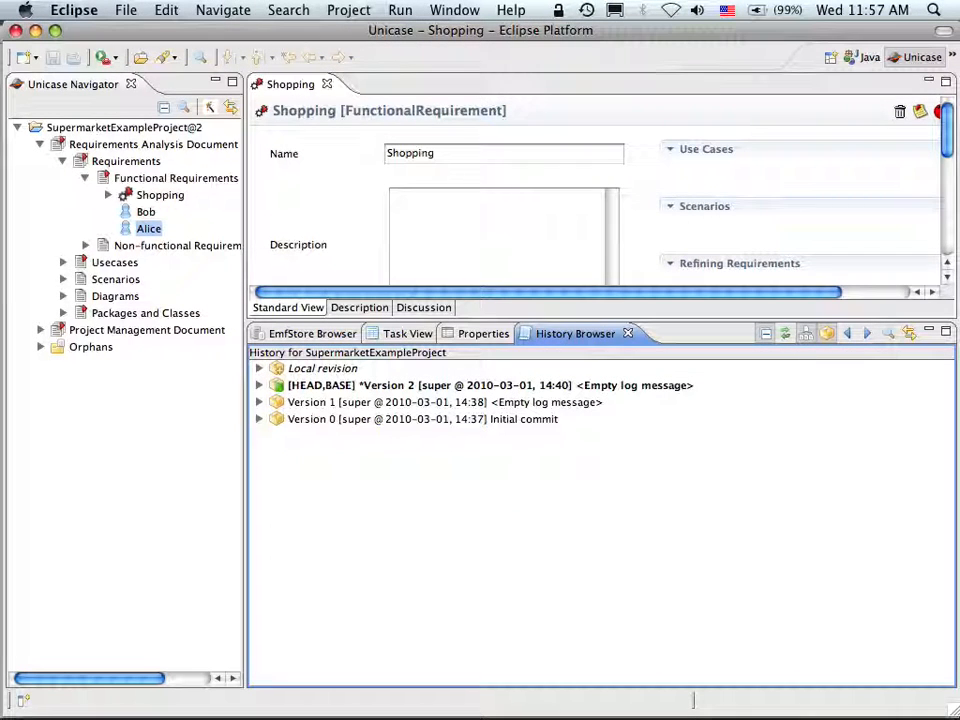
# Step: Link the history with the navigator and alternate the selection between Shopping and the two user elements under Version 2
pyautogui.click(441, 390)
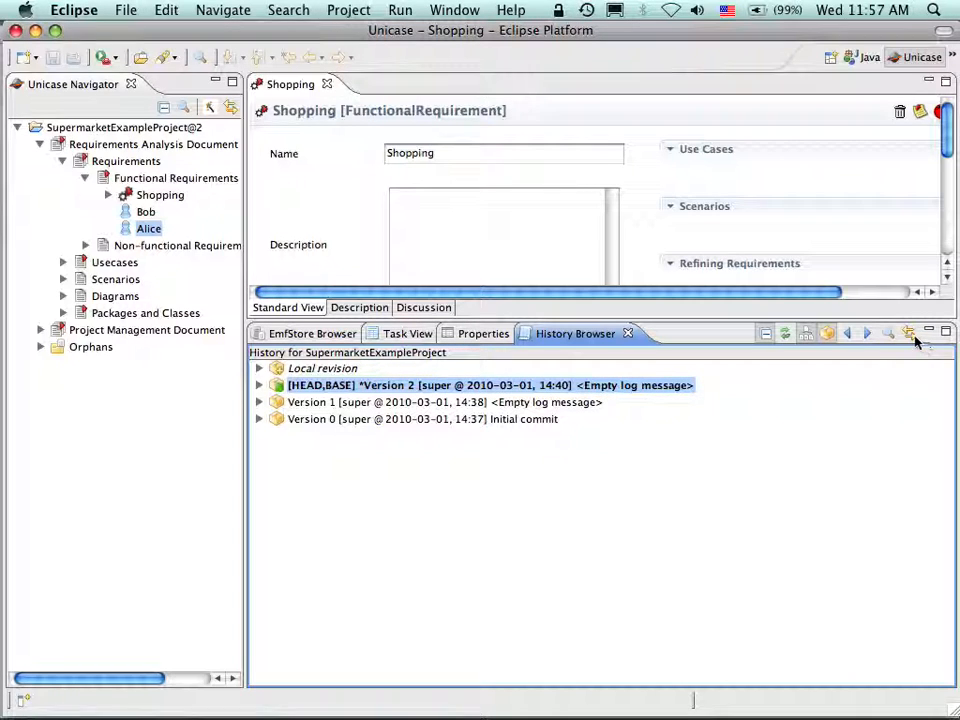
pyautogui.click(259, 386)
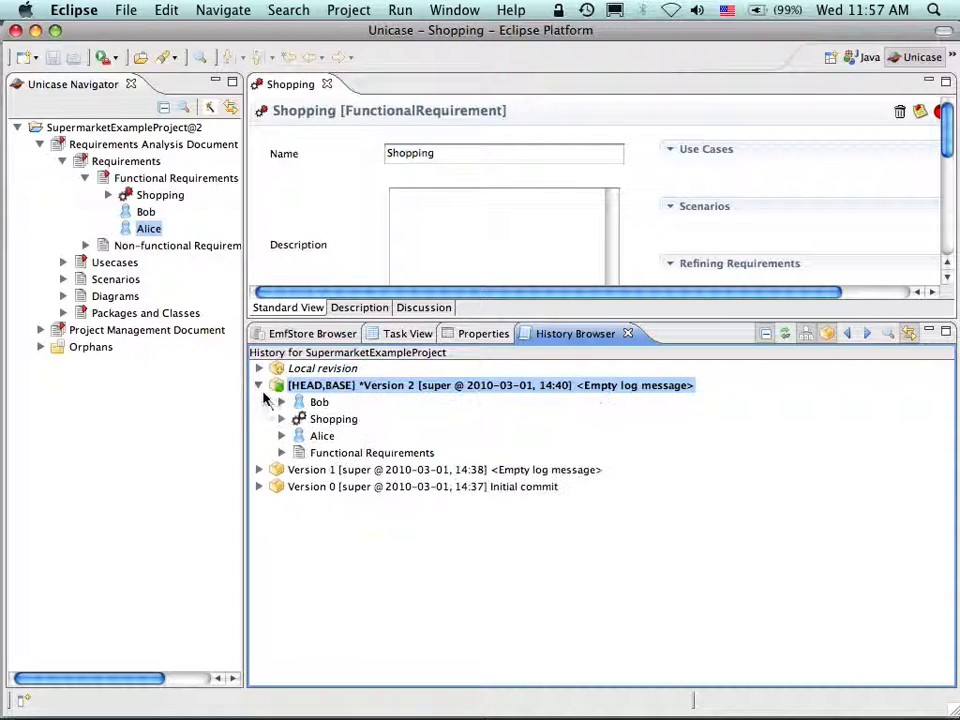
pyautogui.click(319, 402)
pyautogui.click(332, 421)
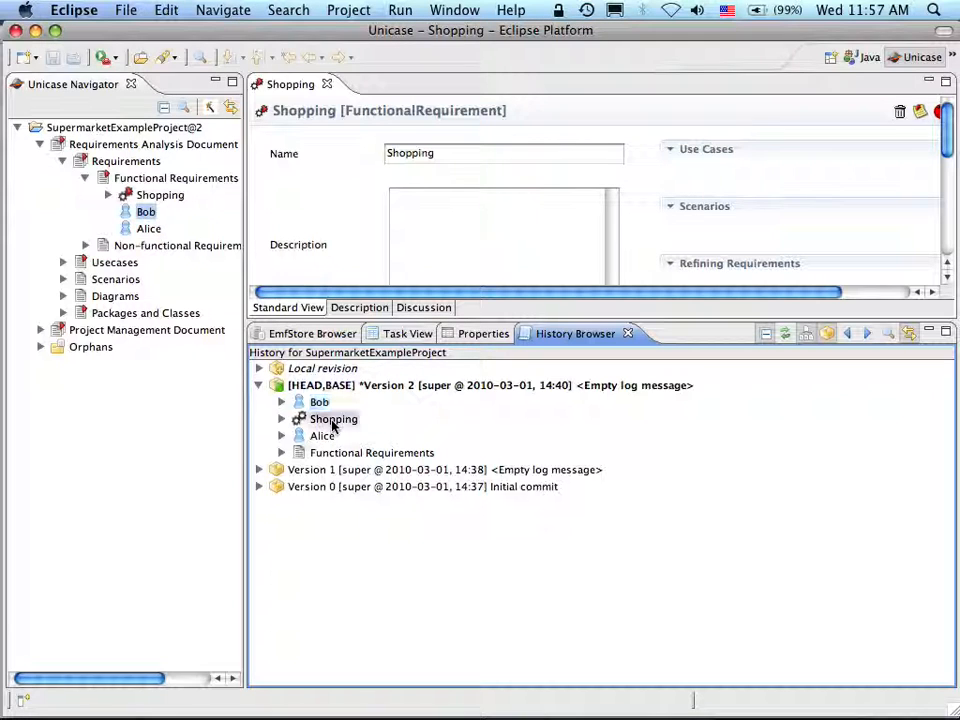
pyautogui.click(322, 437)
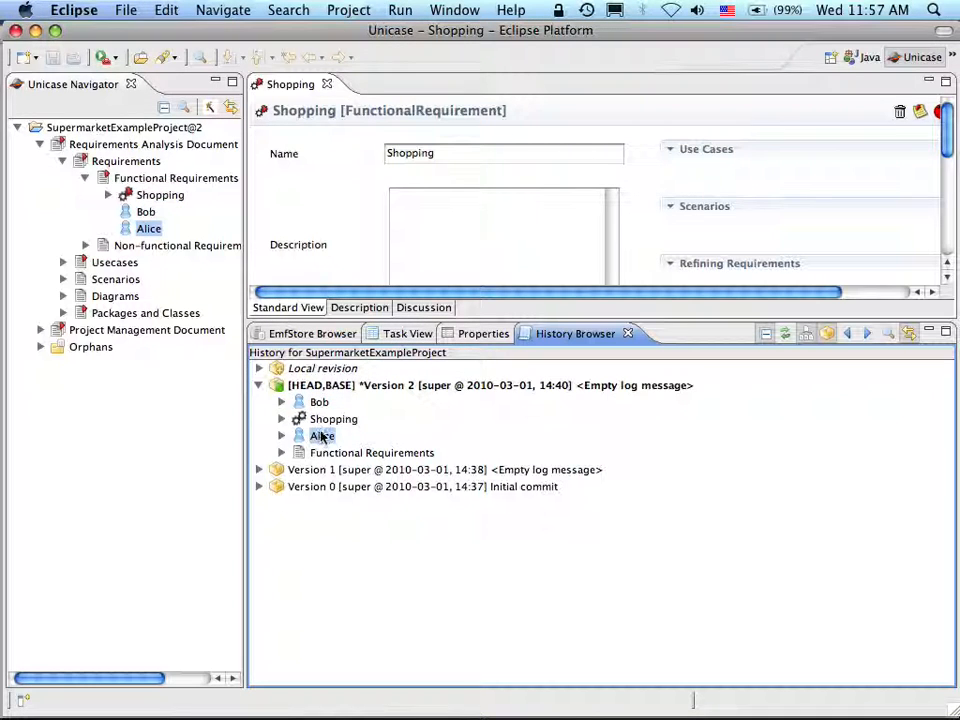
pyautogui.click(322, 420)
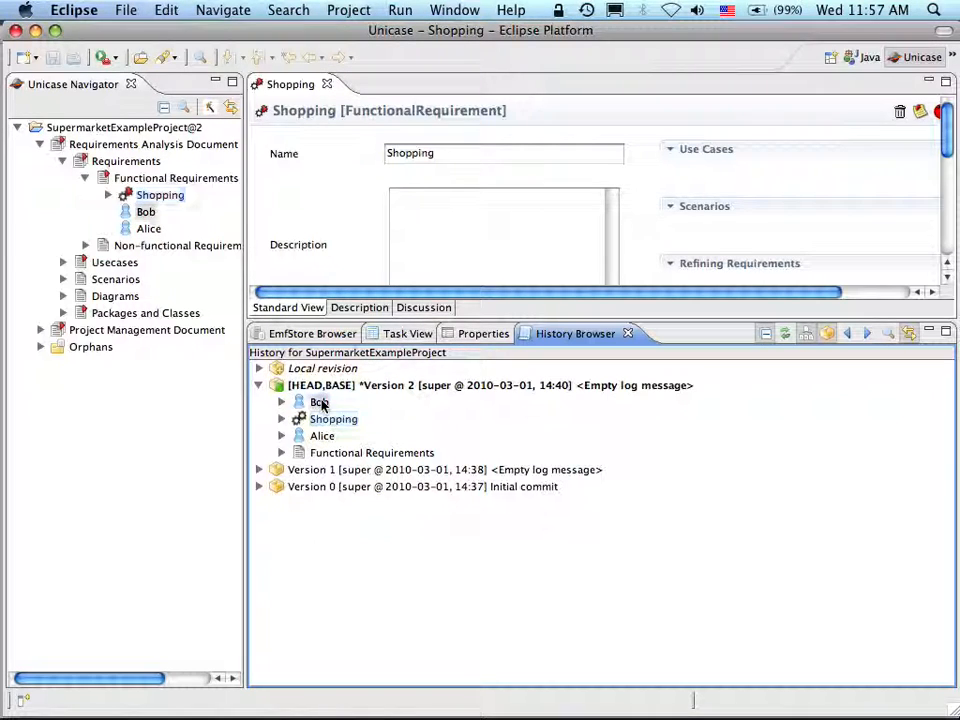
pyautogui.click(322, 404)
pyautogui.click(322, 420)
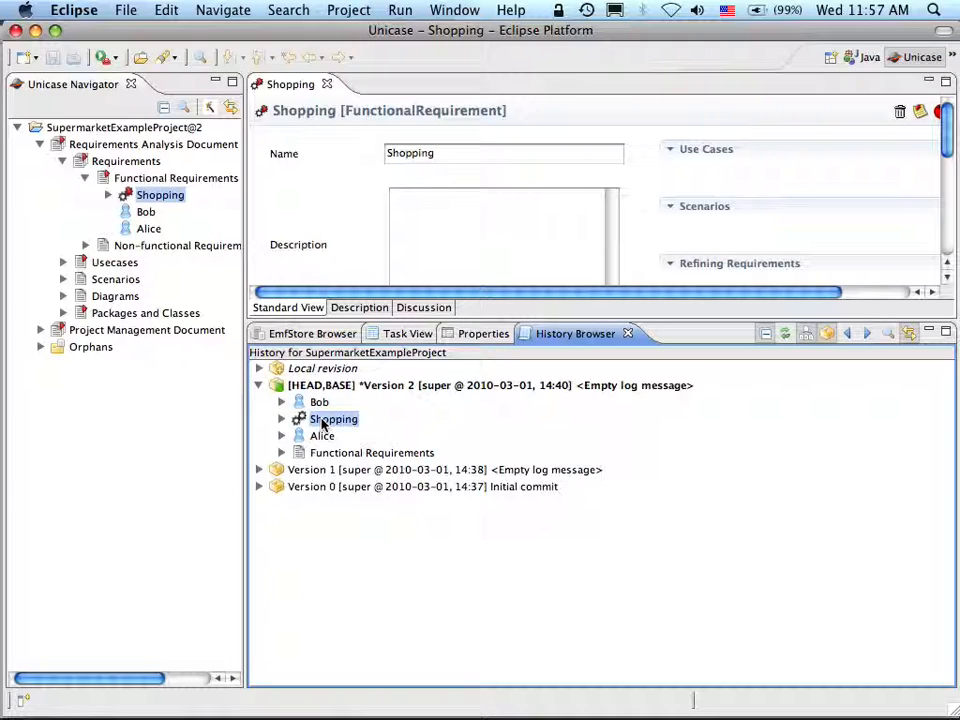